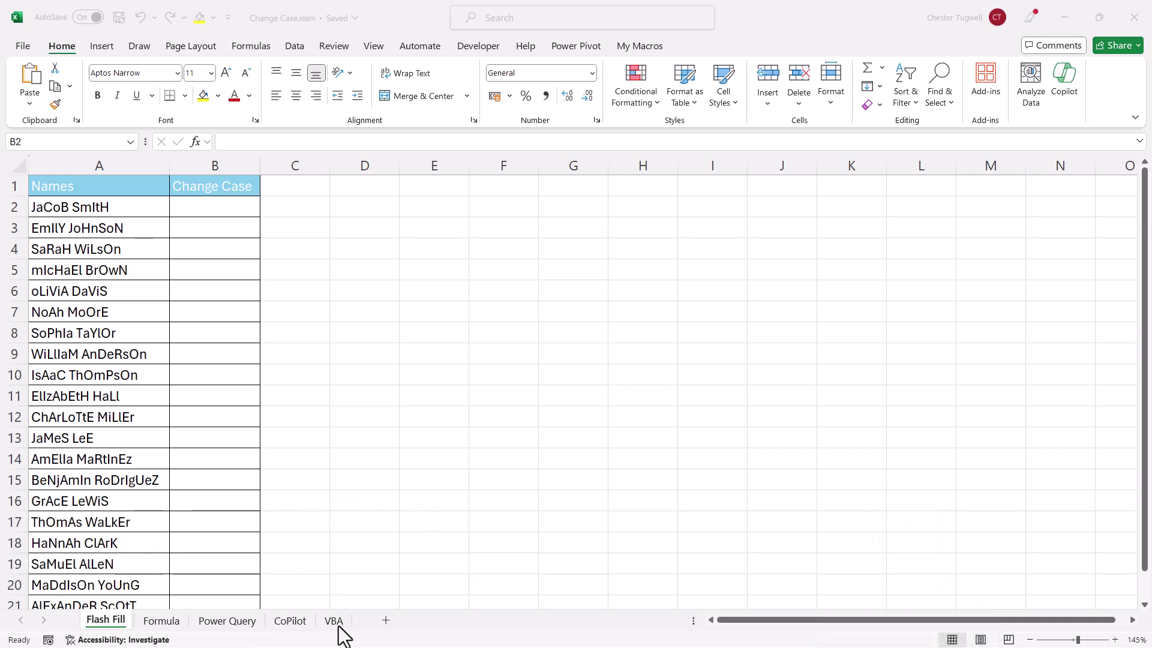
Step: On the VBA sheet, enter 'ches' in A2 so the macro turns it into uppercase
click(337, 627)
click(84, 207)
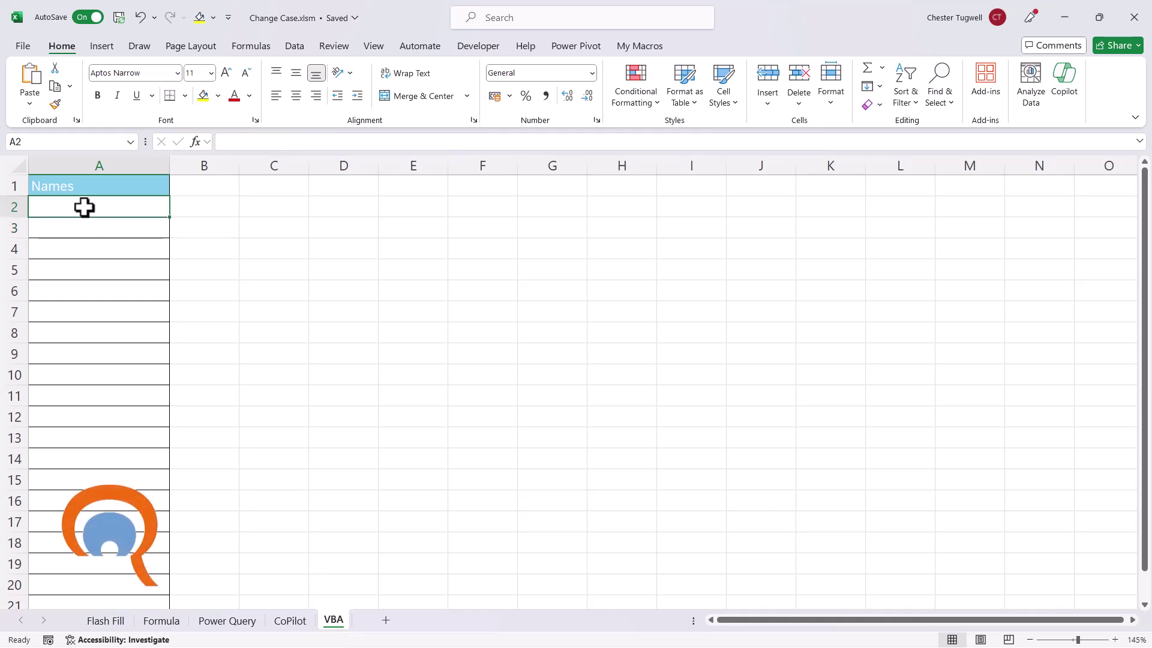
text(C)
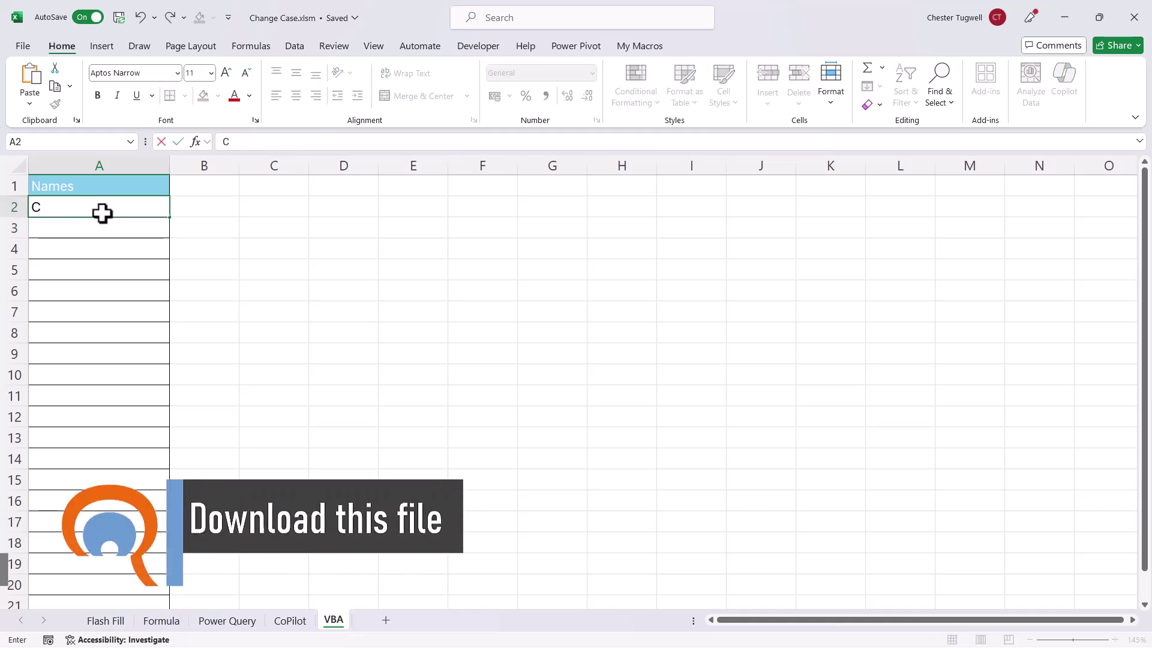
key(BackSpace)
text(chester)
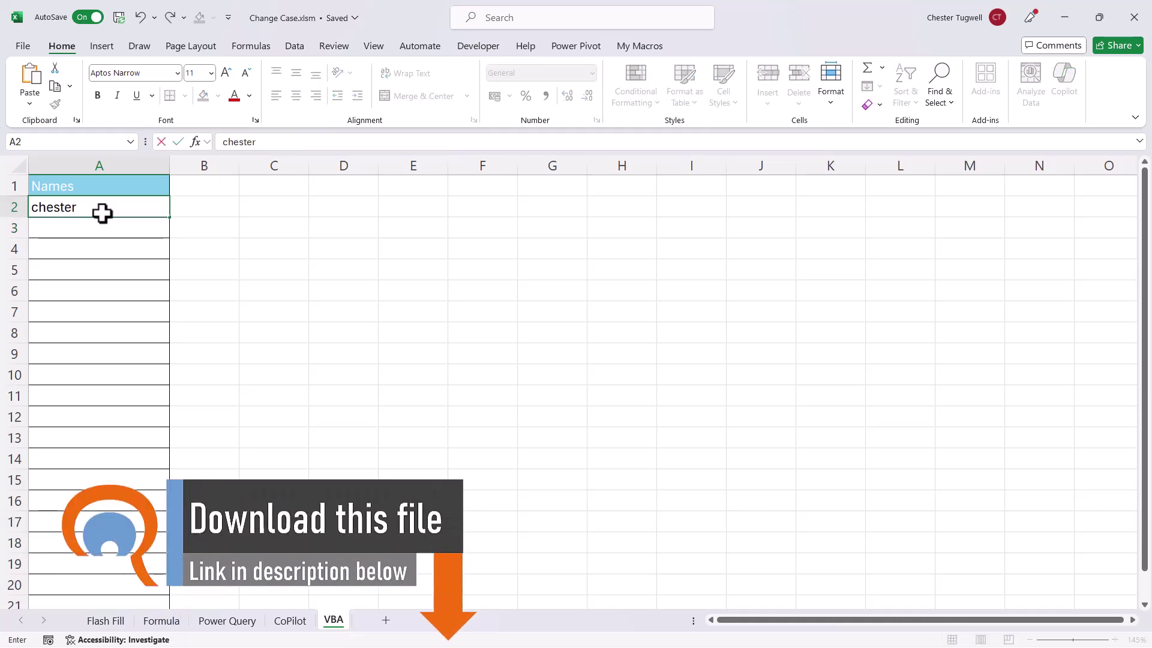
key(Return)
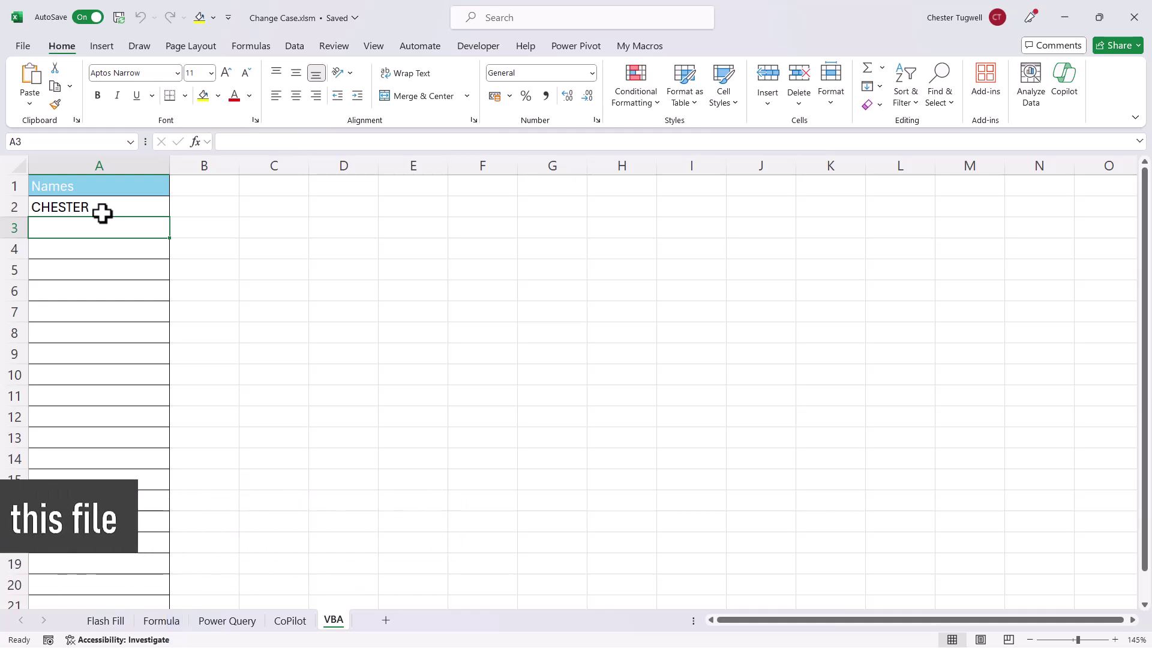
Step: On the Flash Fill sheet, enter the example 'JACOB SMITH' in B2
click(101, 621)
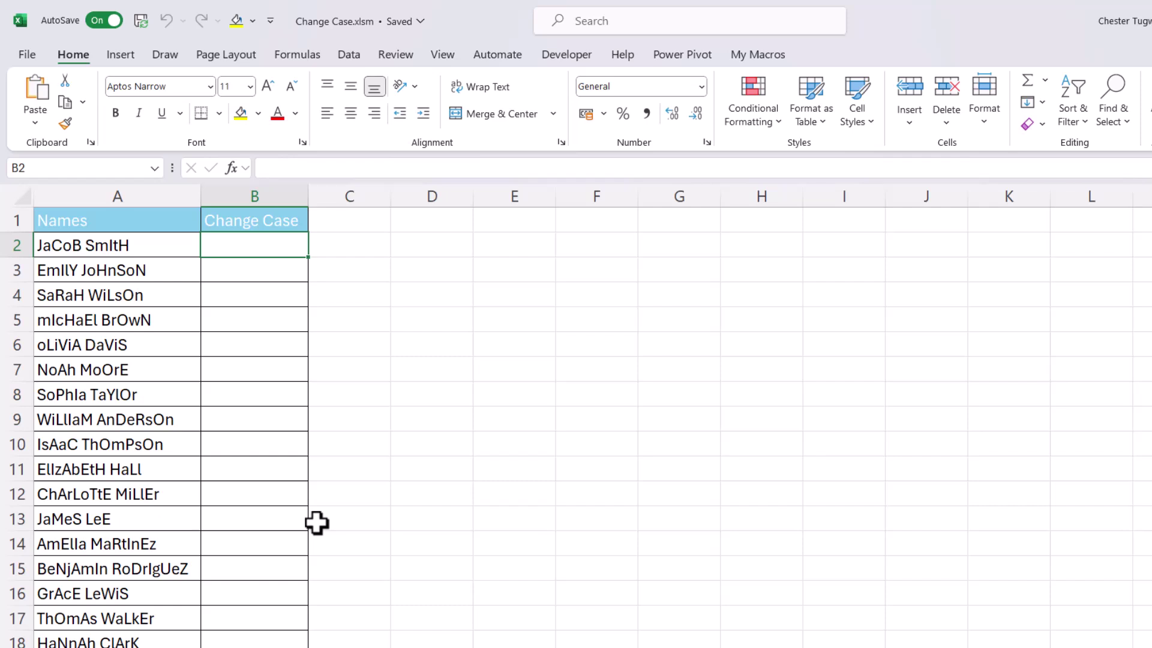
text(JACOB)
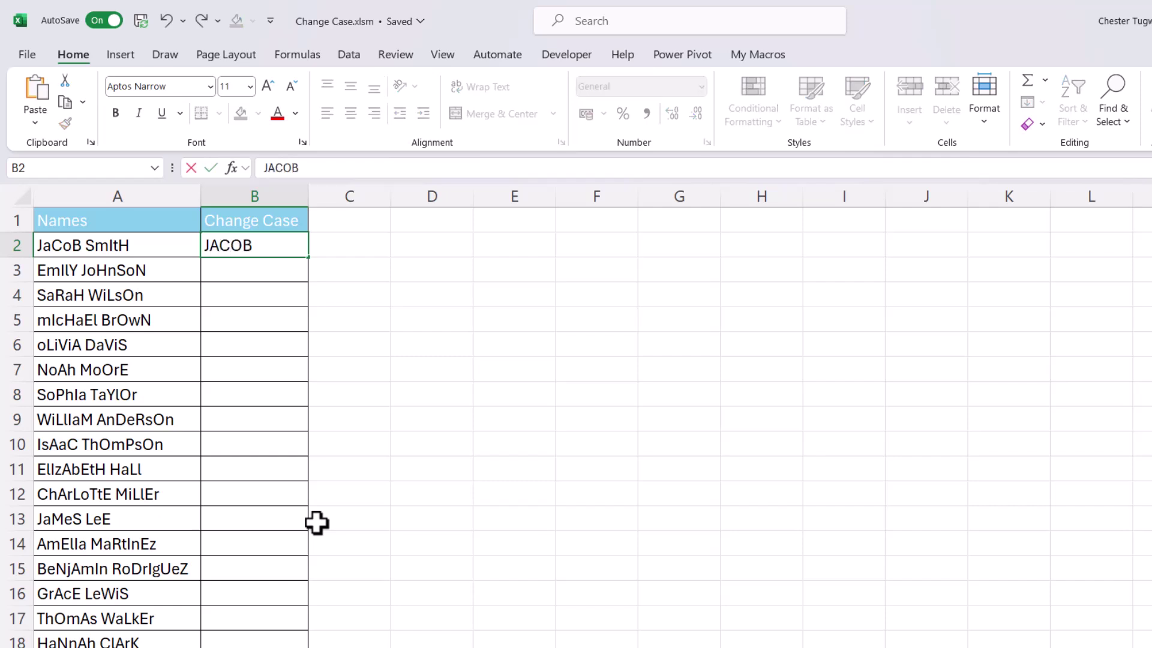
text( SMITH)
key(Return)
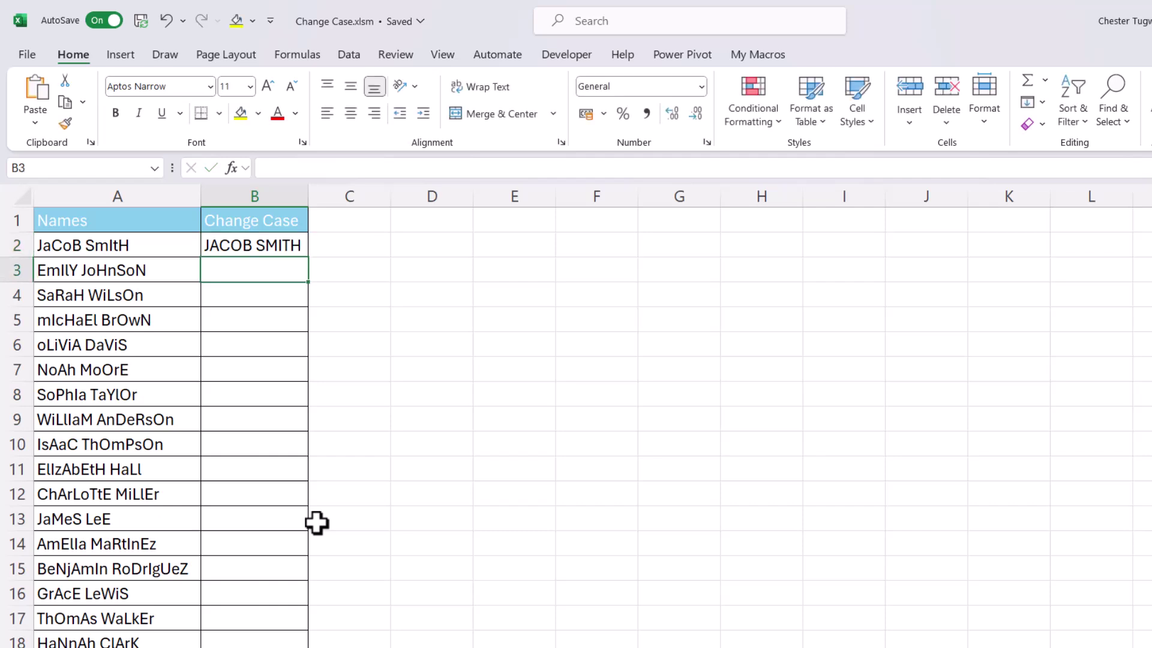
click(258, 245)
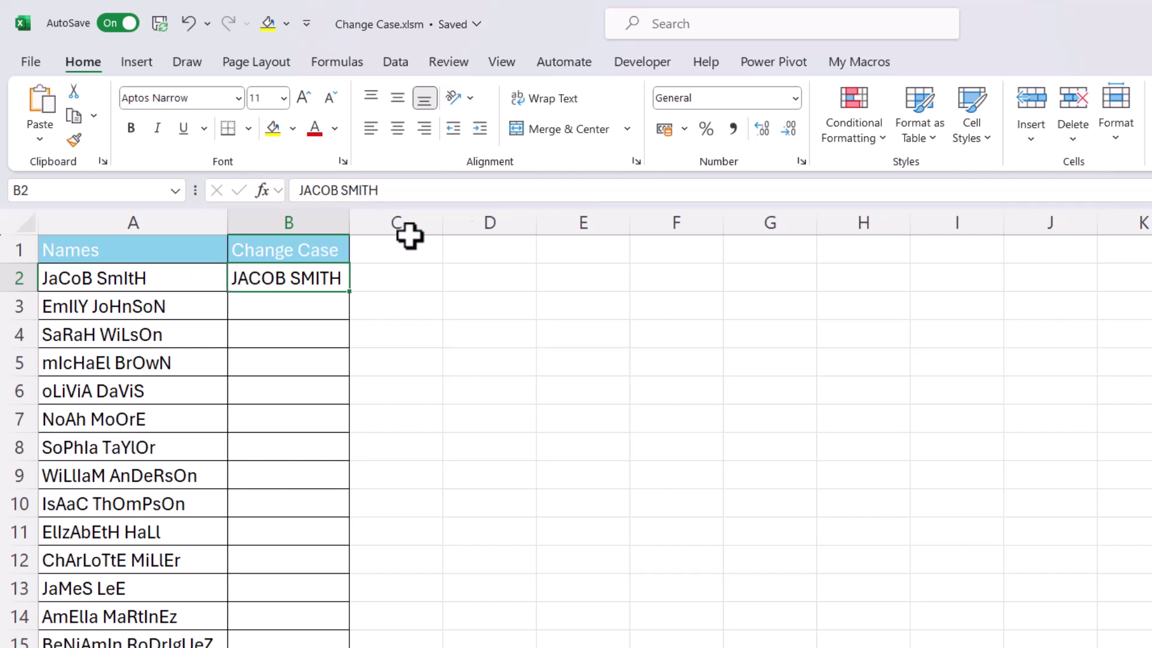
Step: Run Data > Flash Fill to fill the remaining uppercase names and autofit column B
click(396, 62)
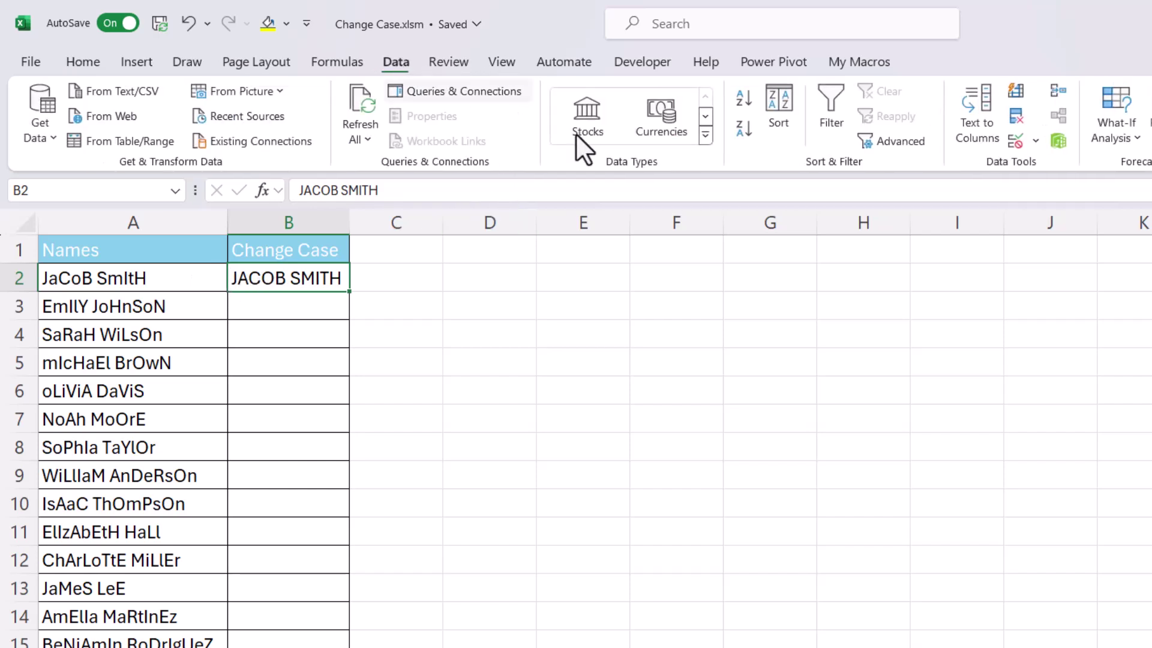
click(1014, 91)
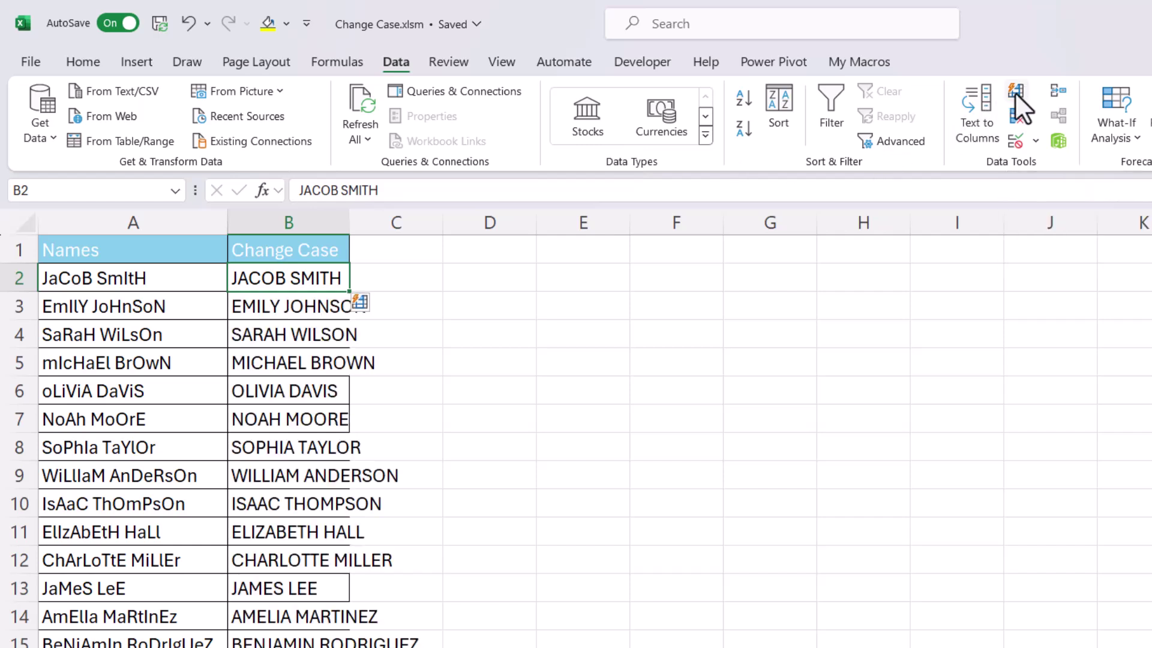
click(350, 223)
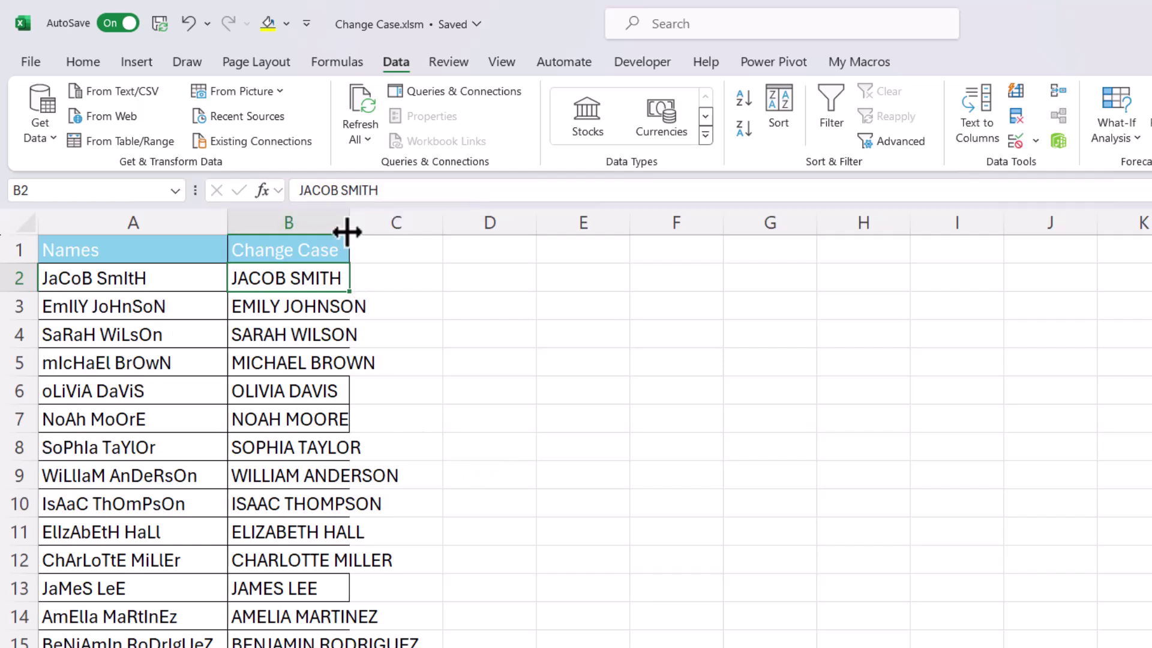
double_click(349, 228)
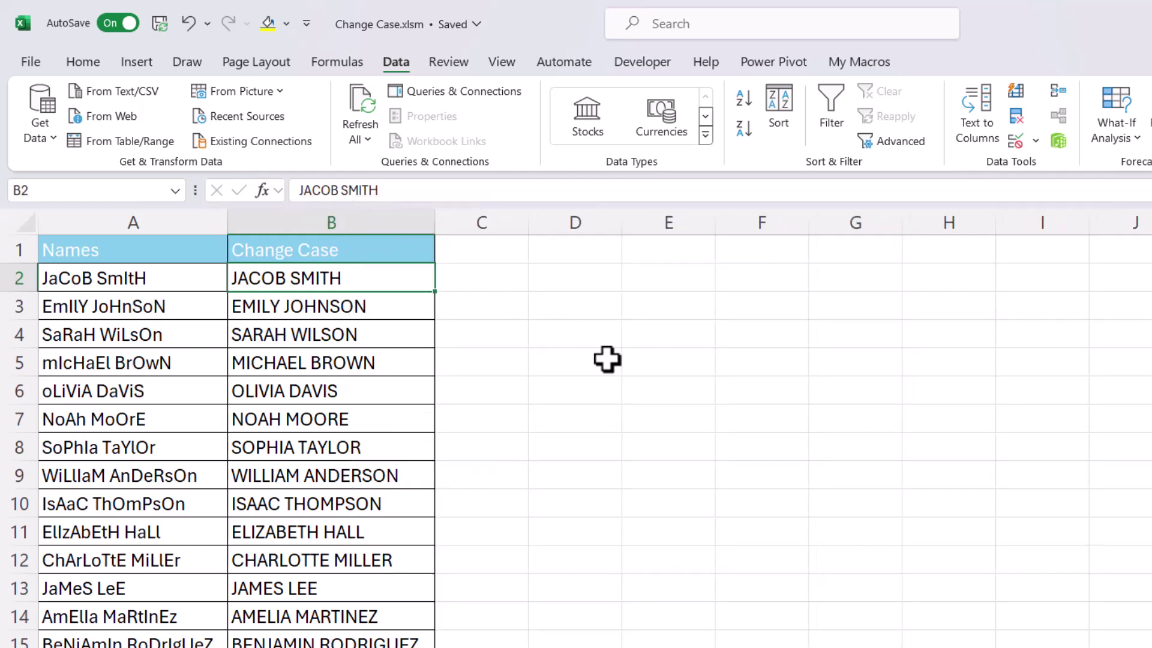
Step: Undo the uppercase fill and Flash Fill the column in lowercase from the example 'jacob smith'
key(ctrl+z)
key(ctrl+z)
key(ctrl+z)
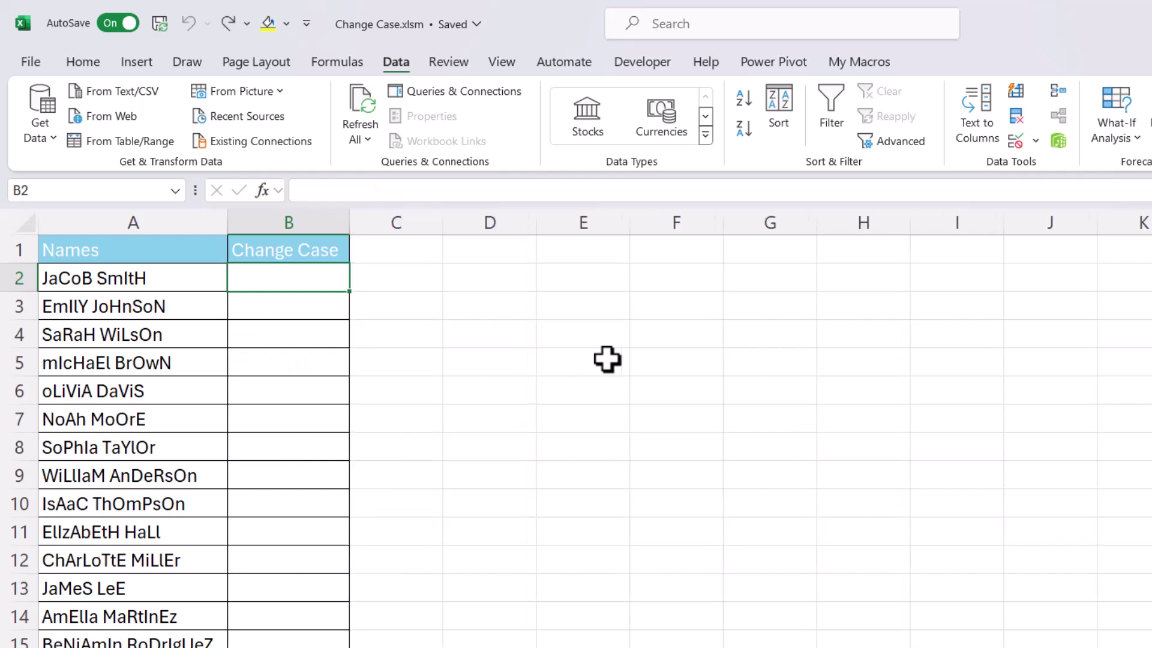
text(ja)
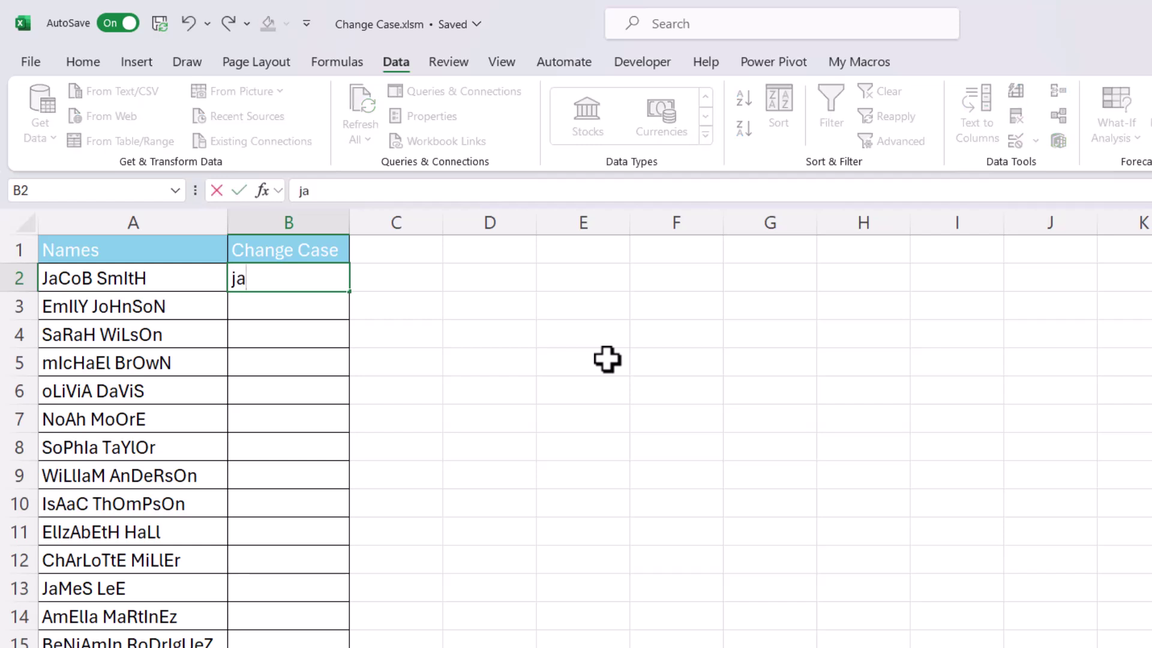
text(cob sm)
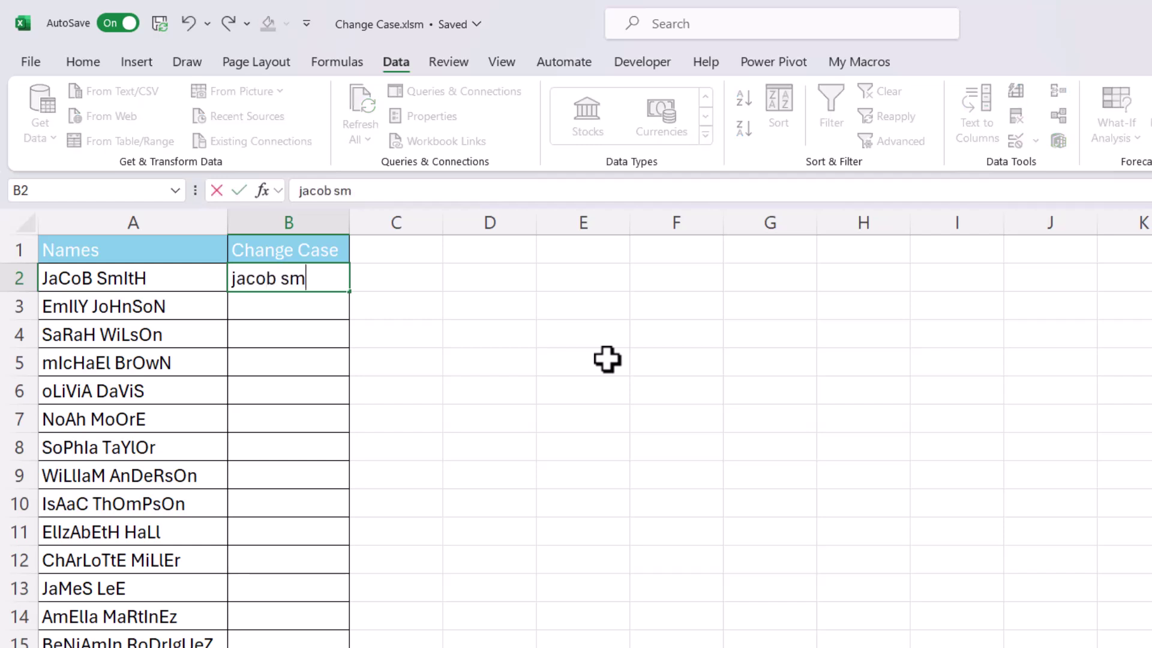
text(ith)
key(ctrl+Return)
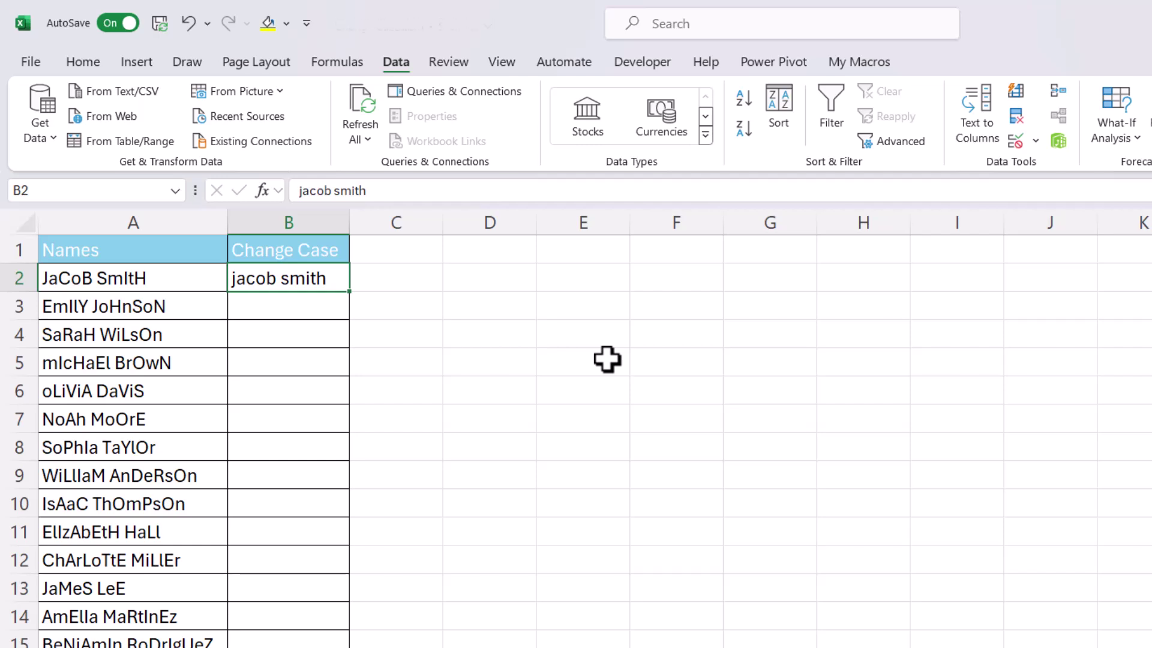
key(ctrl+e)
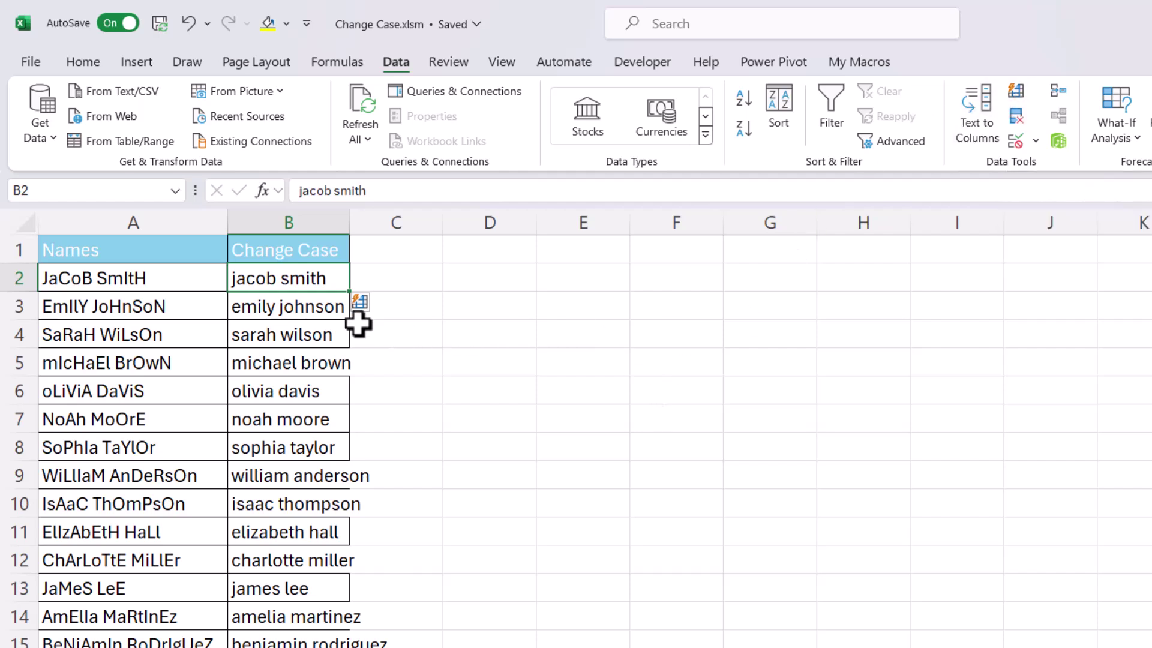
key(ctrl+z)
key(ctrl+z)
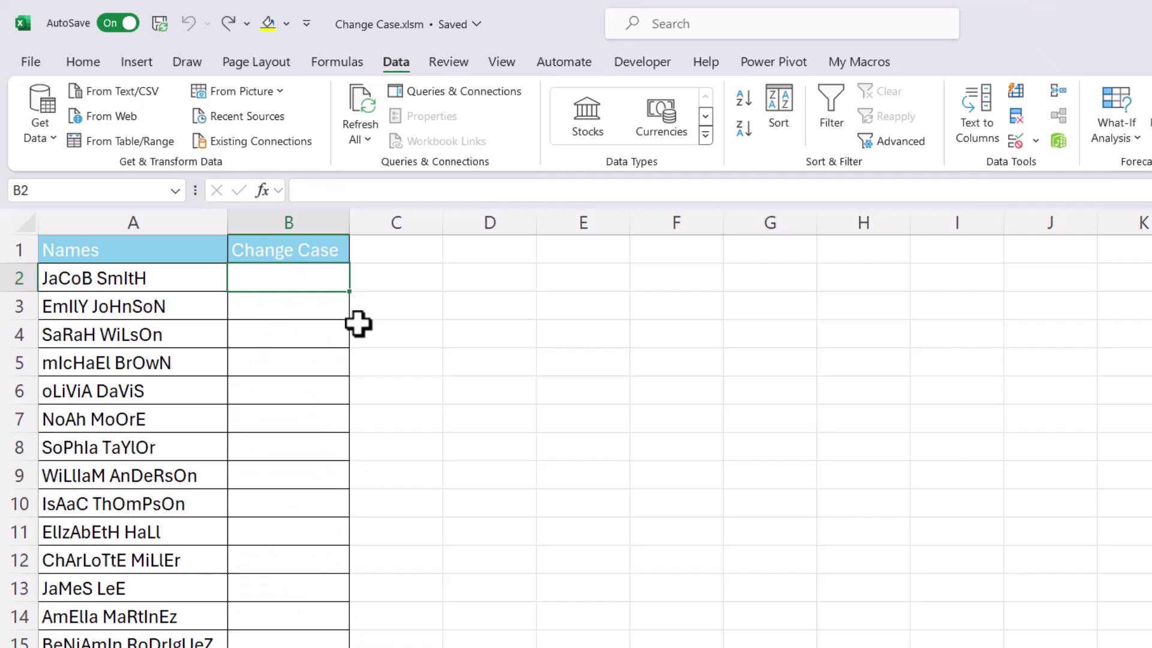
text(Jaco)
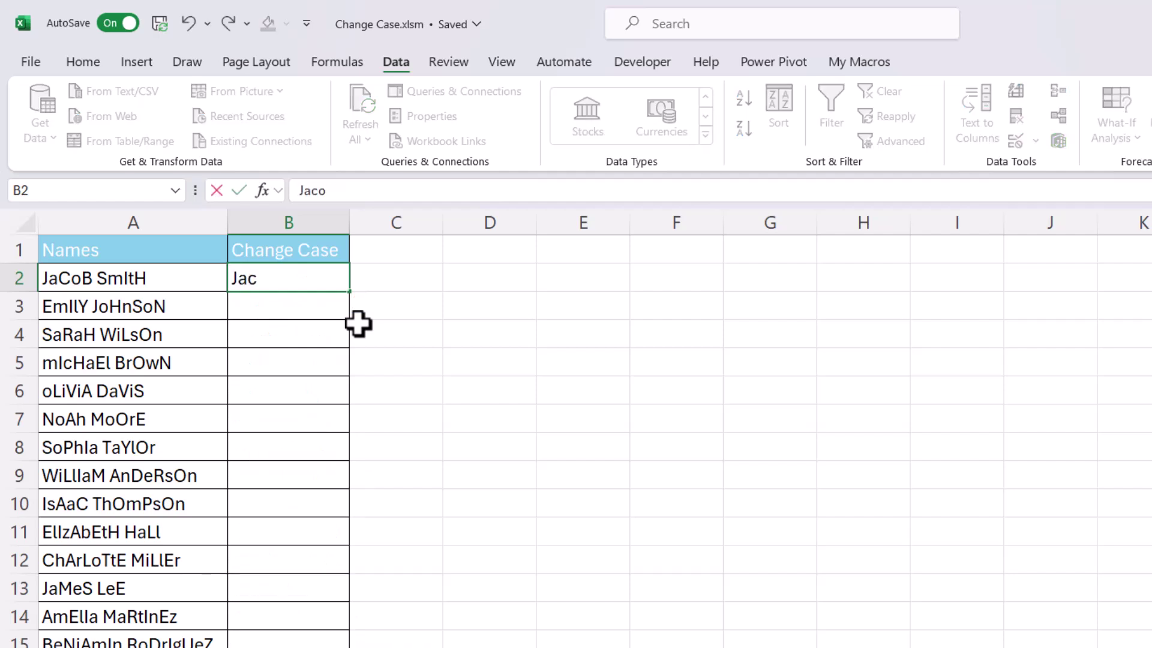
text(b Smit)
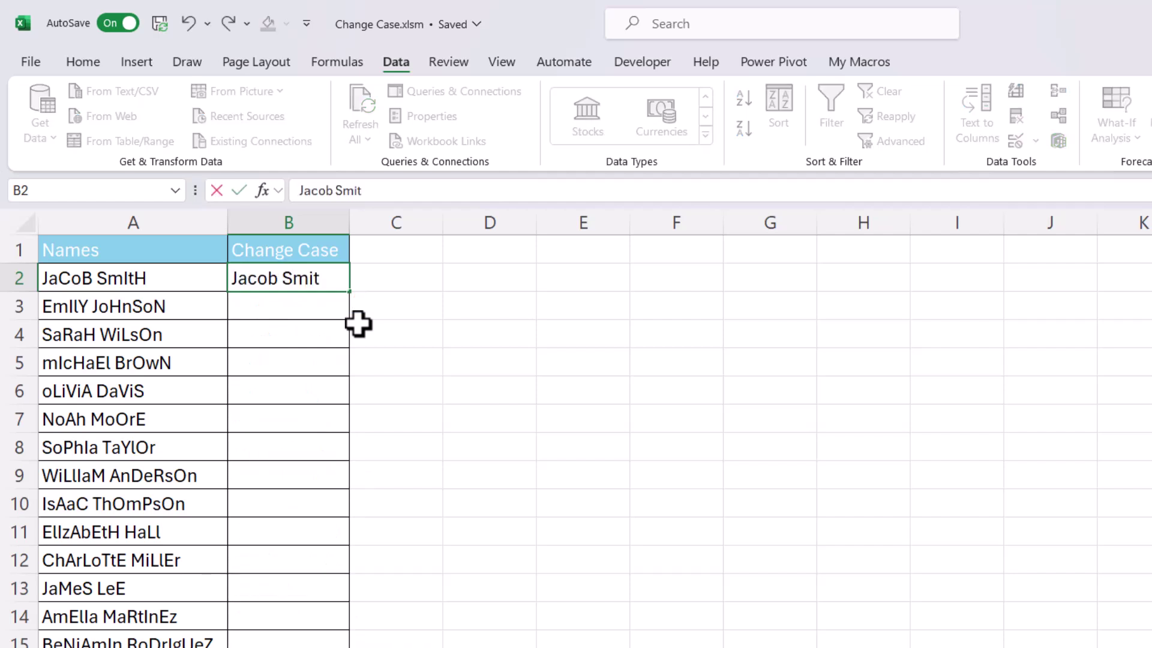
text(h)
key(ctrl+Return)
key(ctrl+e)
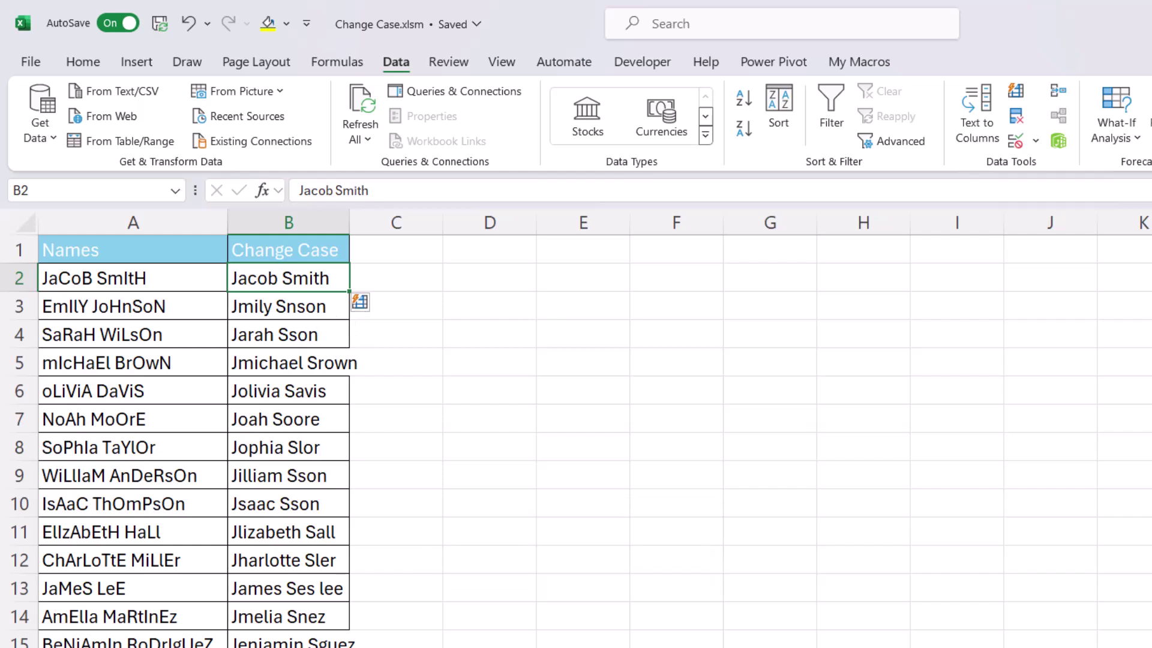
Step: Correct the Flash Fill guesses by entering 'Emily Johnson' in B3 and 'Michael Brown' in B5
key(Down)
text(Emil)
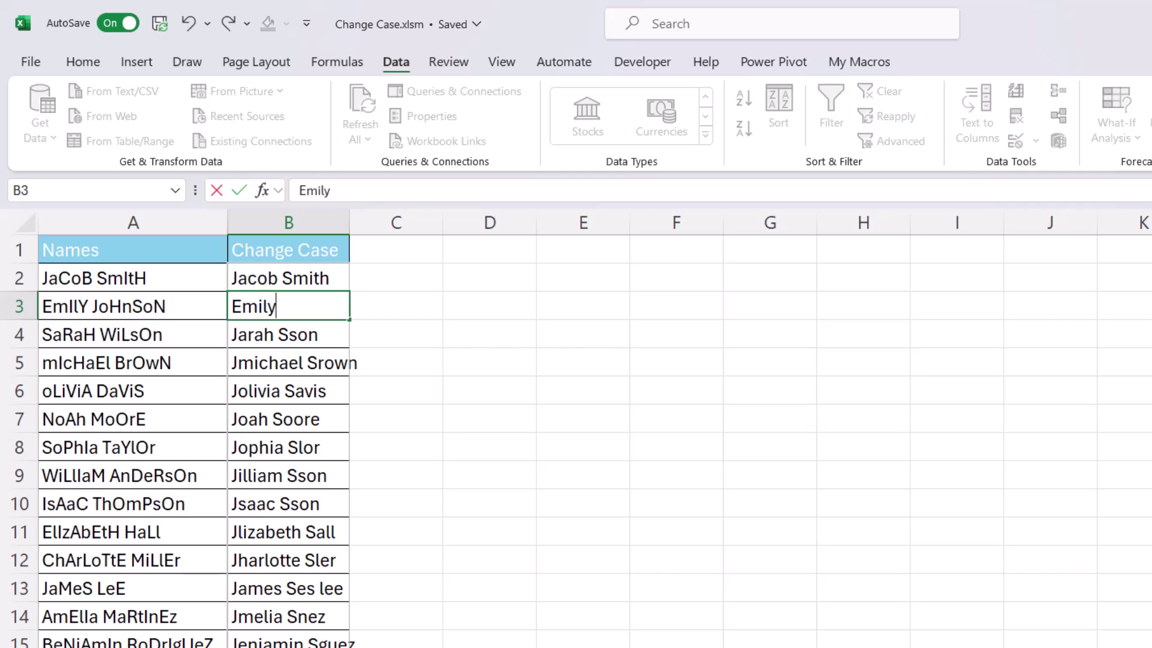
text(y Johnson)
key(Return)
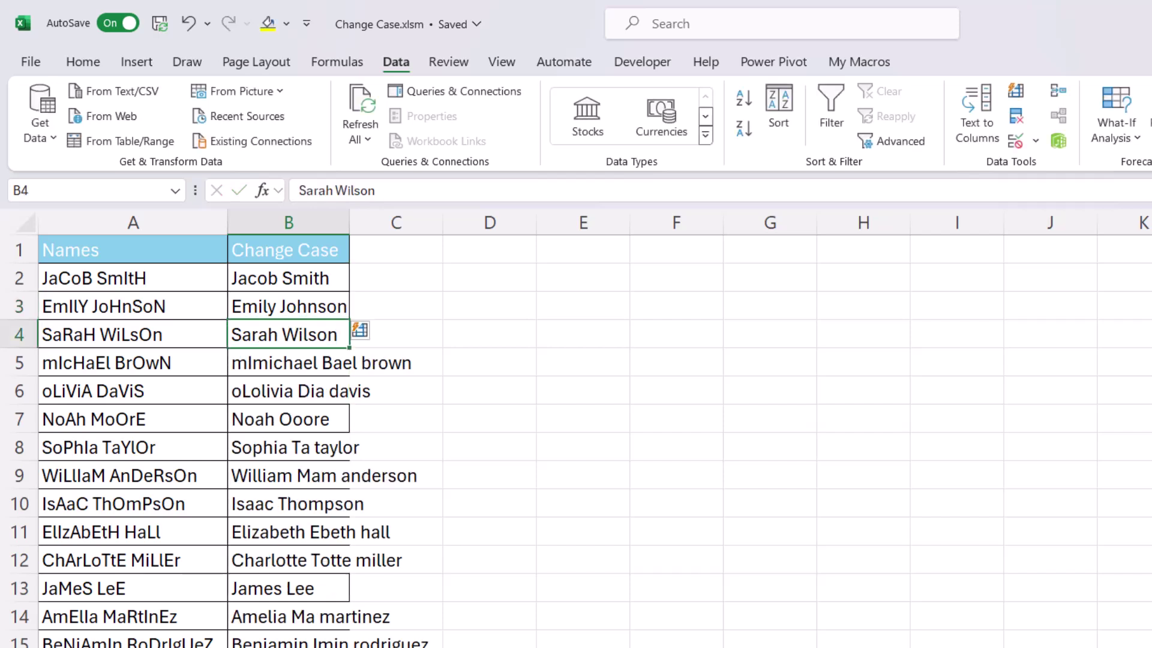
click(264, 362)
text(M)
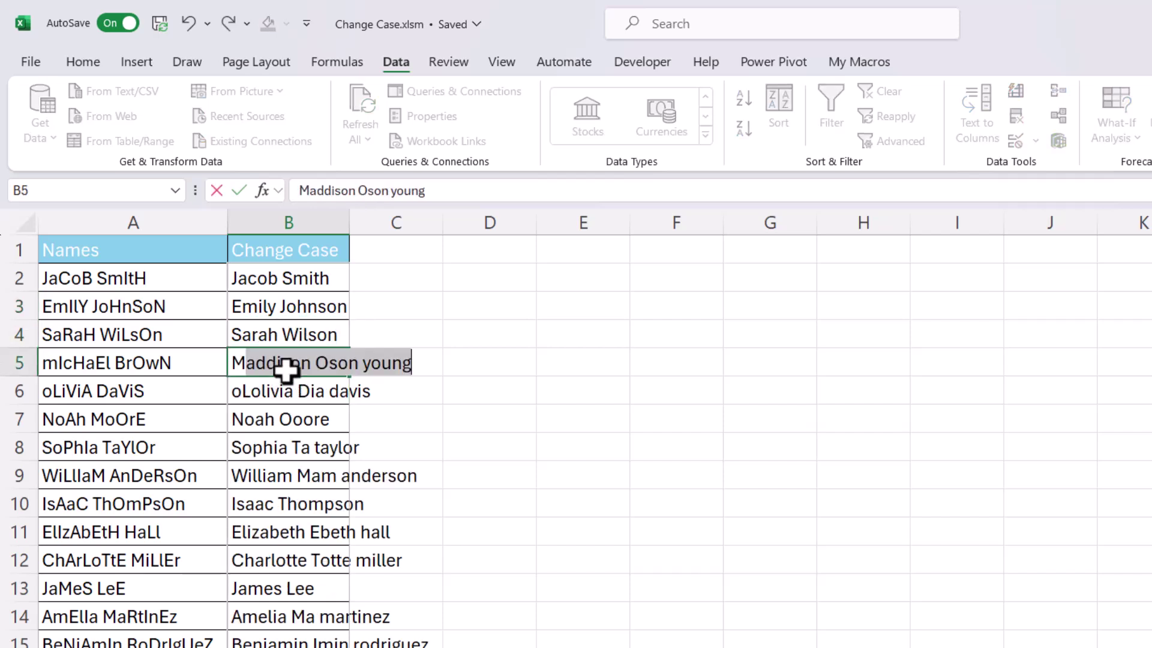
text(i)
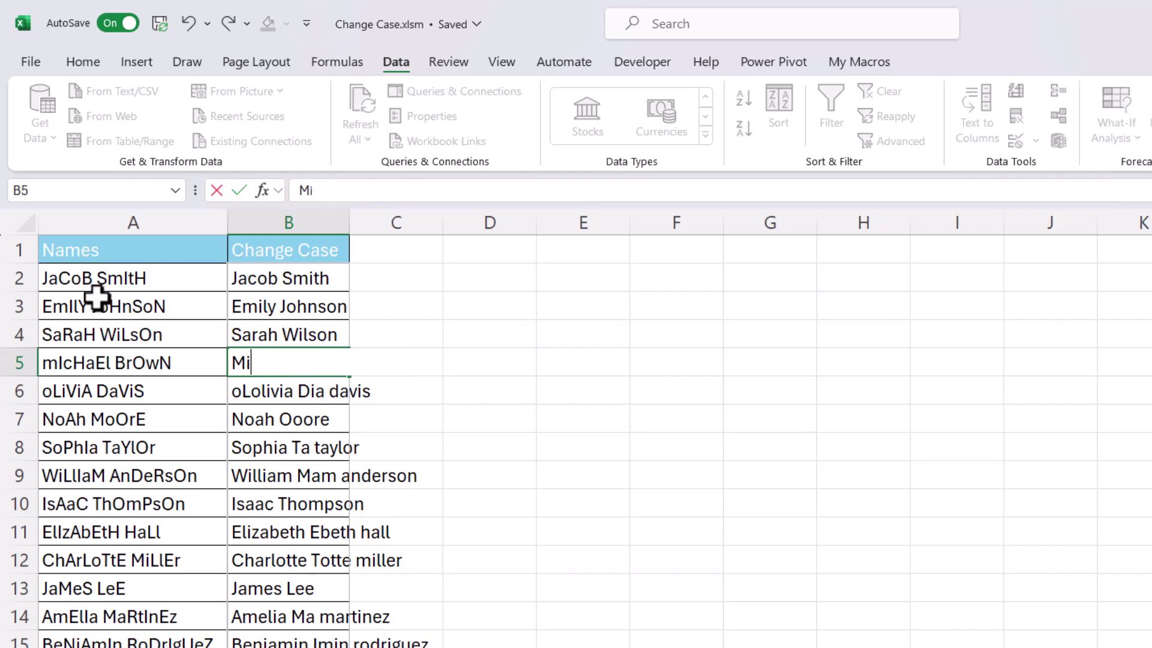
text(cha)
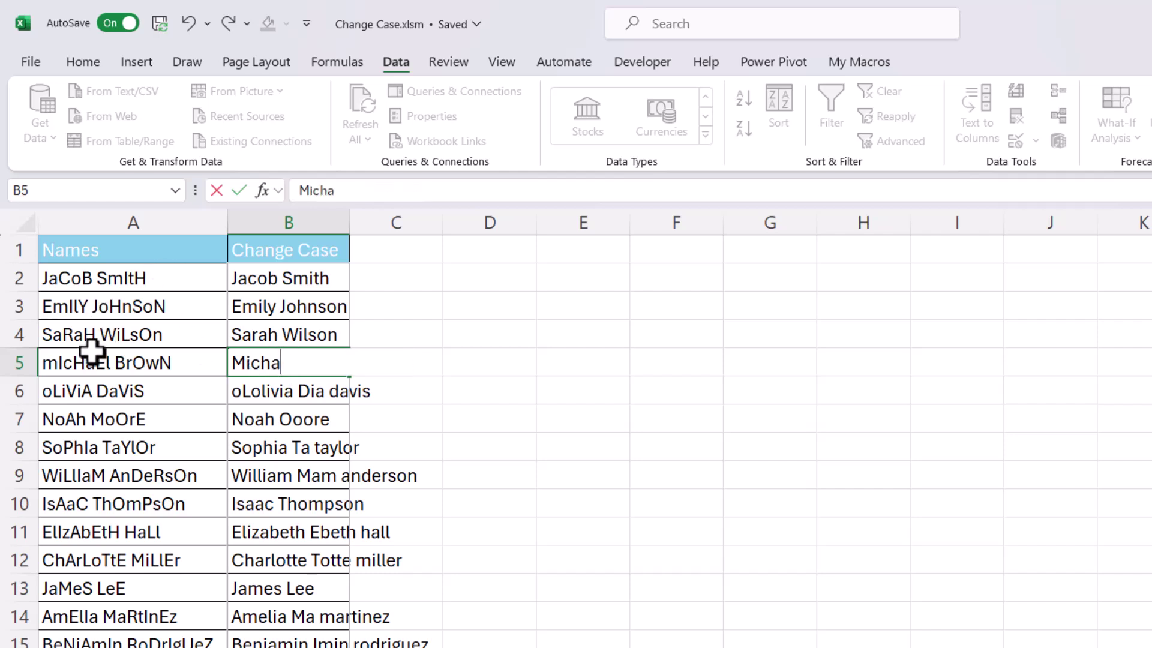
text(el Brown)
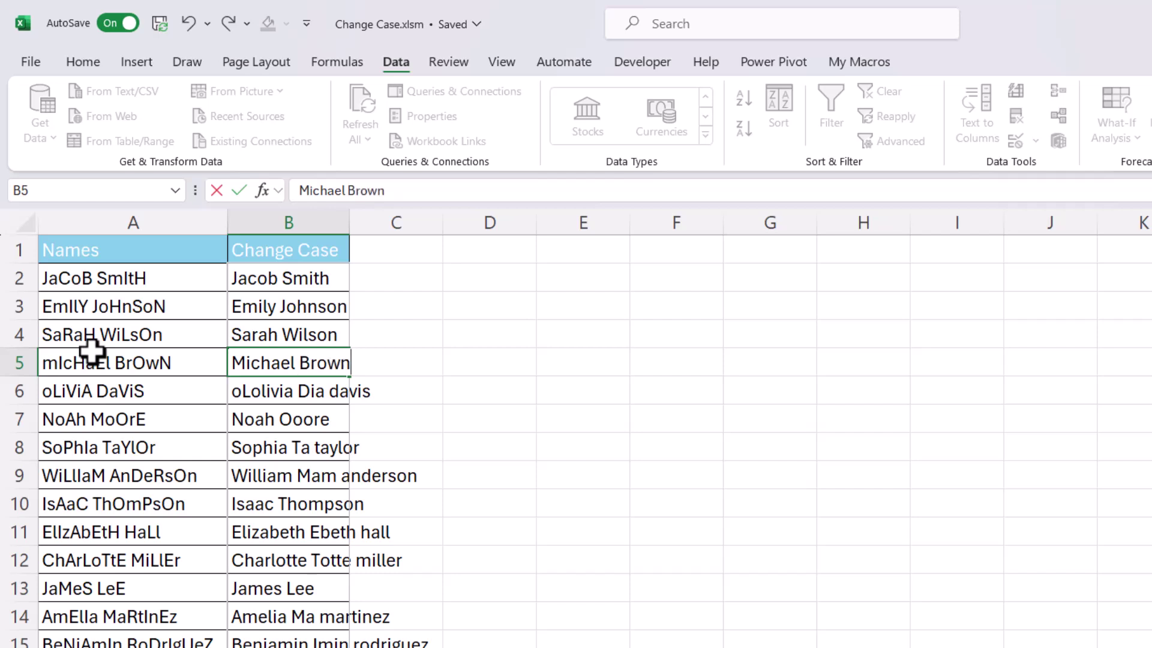
key(Return)
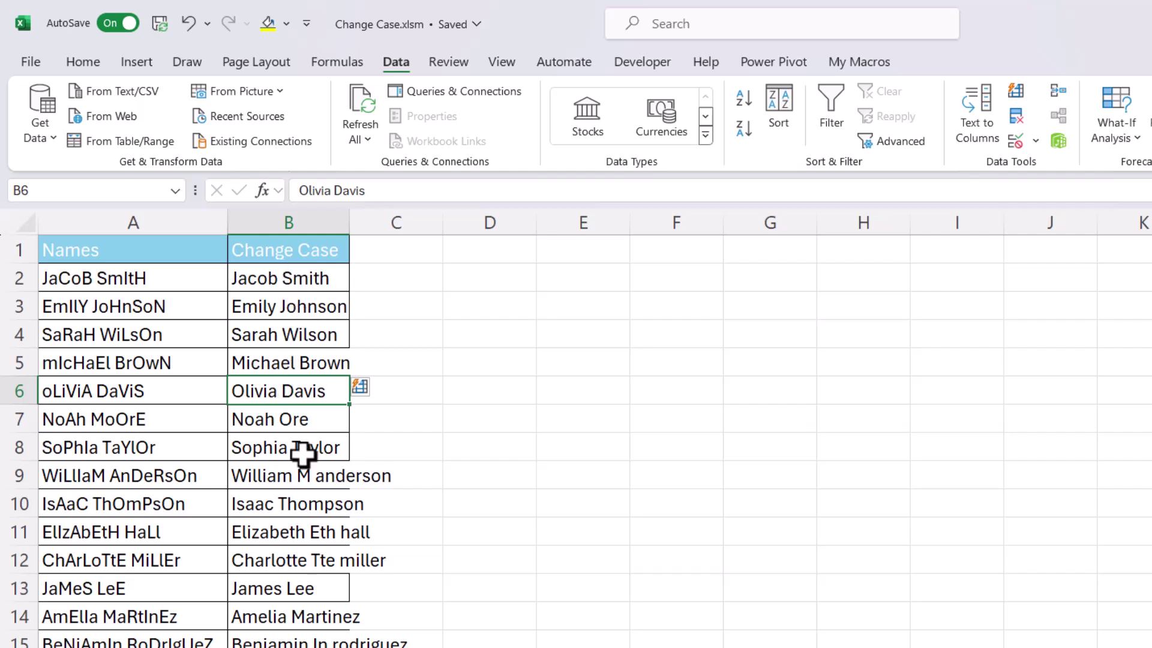
Step: On the Formula sheet, enter =UPPER(A2) in B2
key(ctrl+Page_Down)
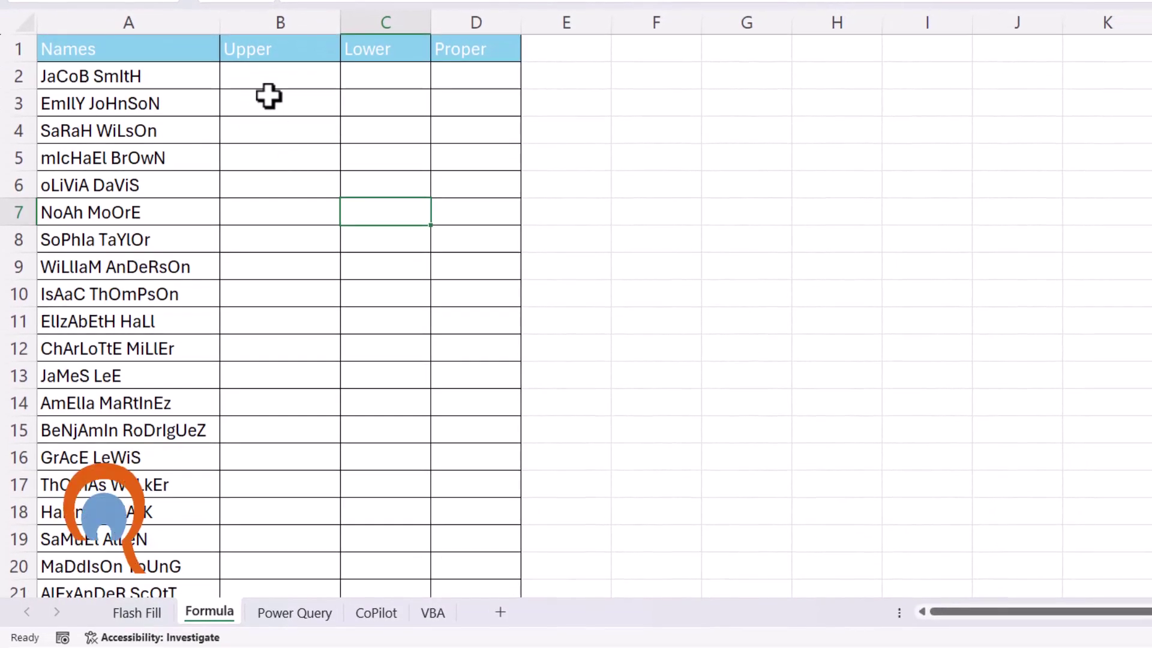
click(265, 77)
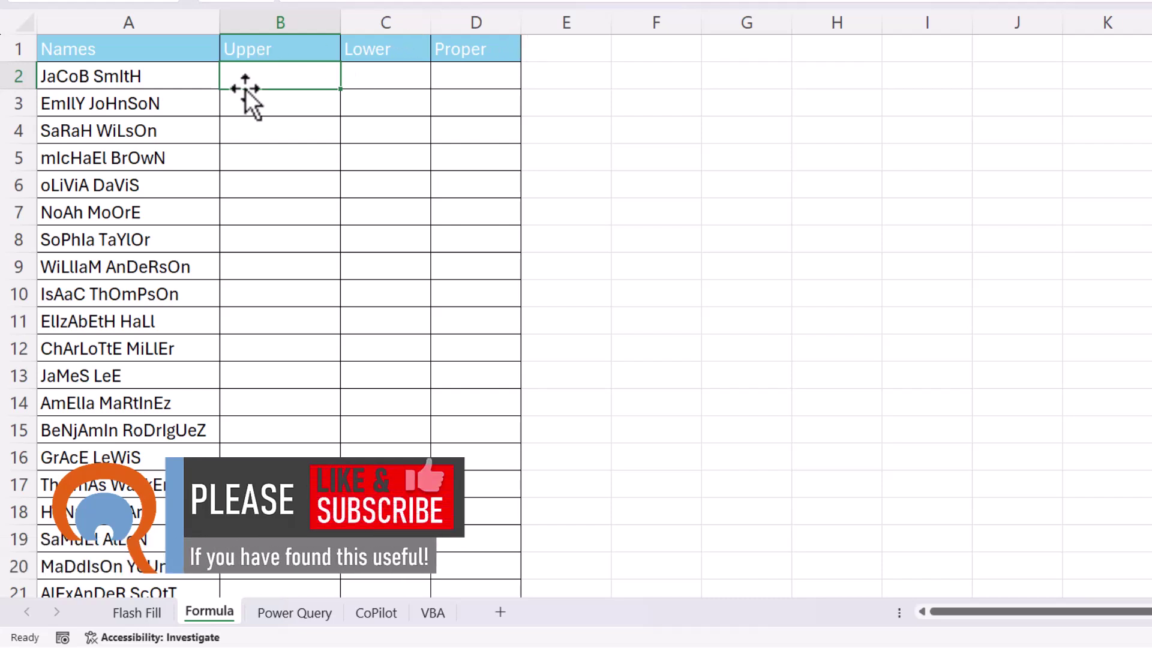
text(=UPPER()
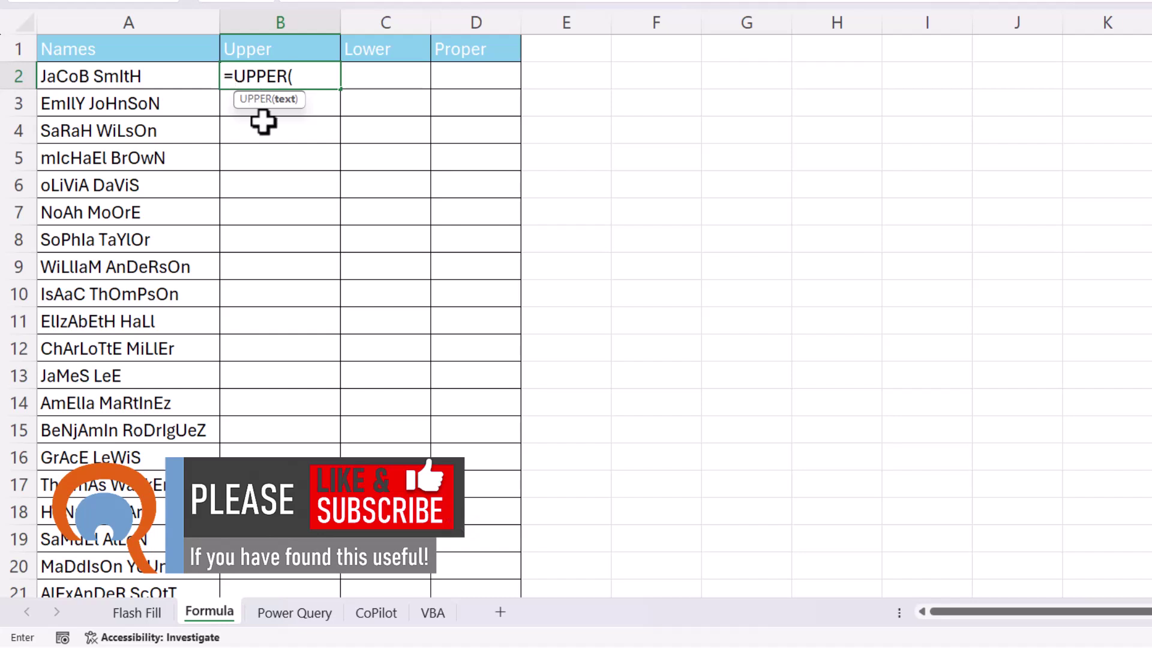
click(104, 74)
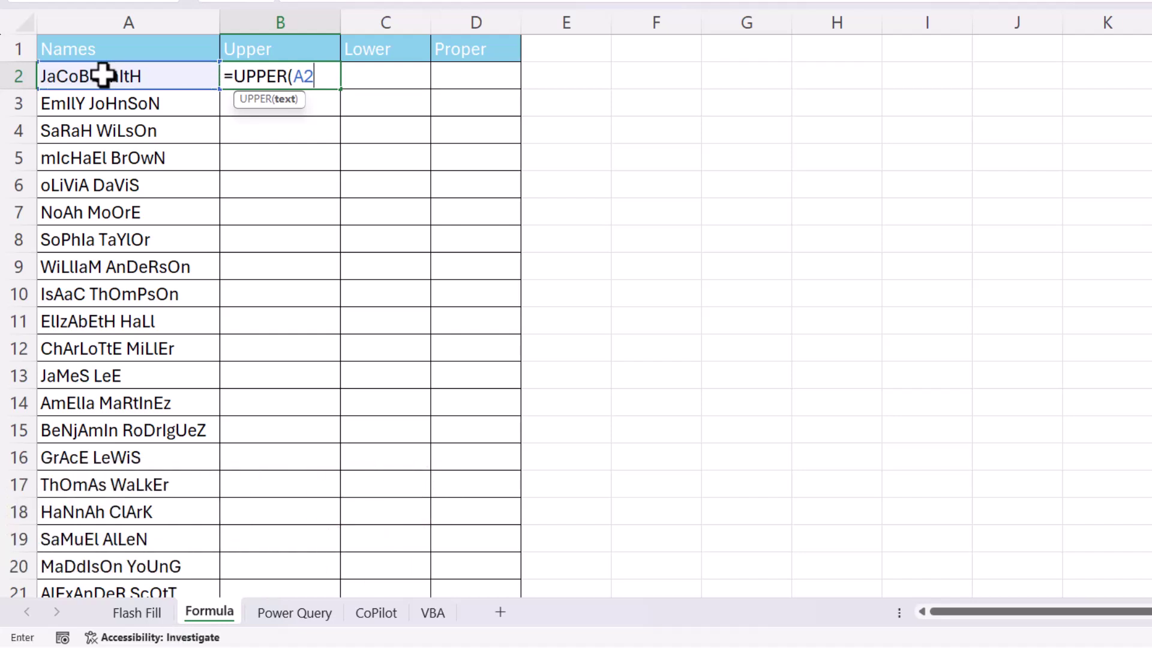
text())
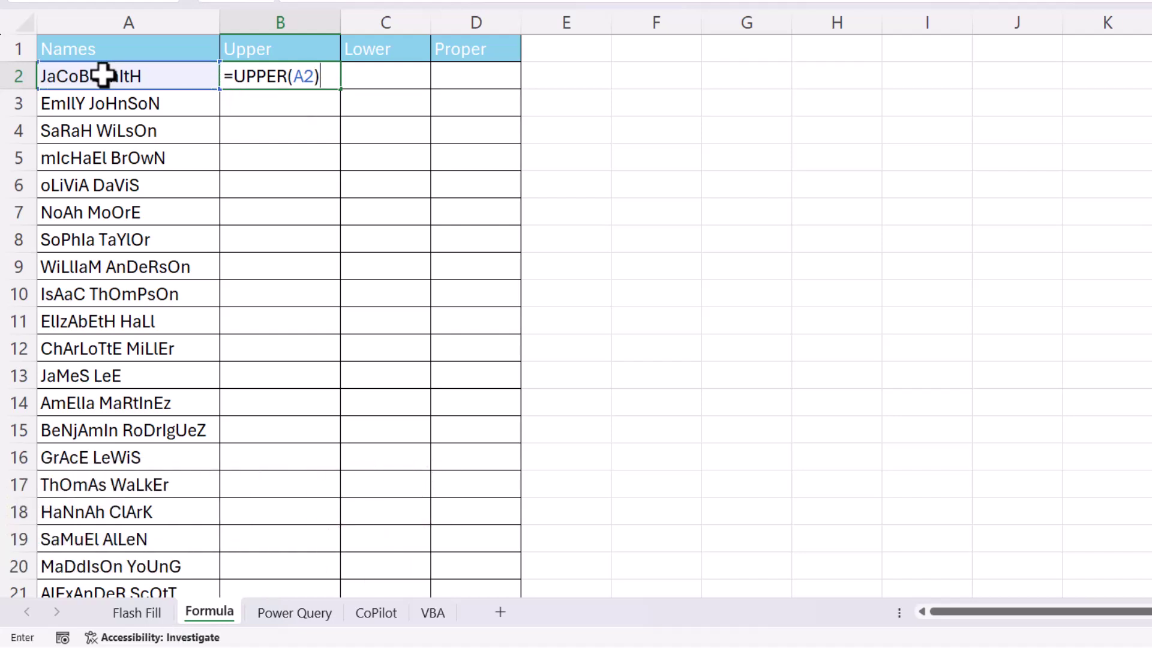
key(Return)
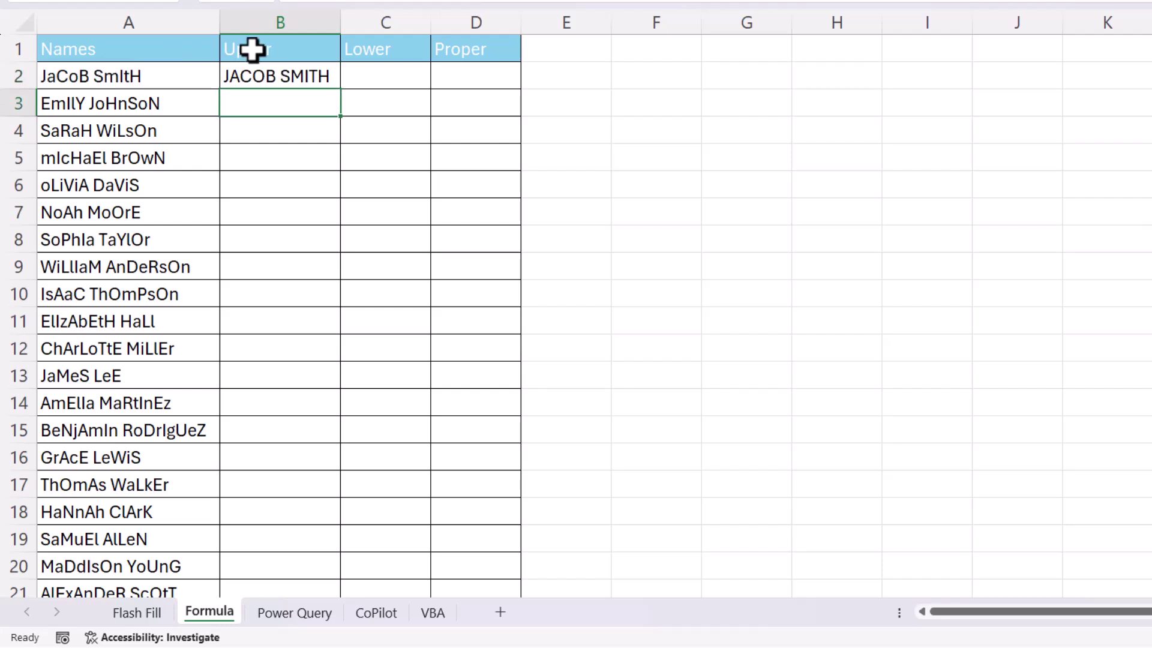
Step: Fill the UPPER formula down column B, autofit it, and begin =LOWER( in C2
click(330, 78)
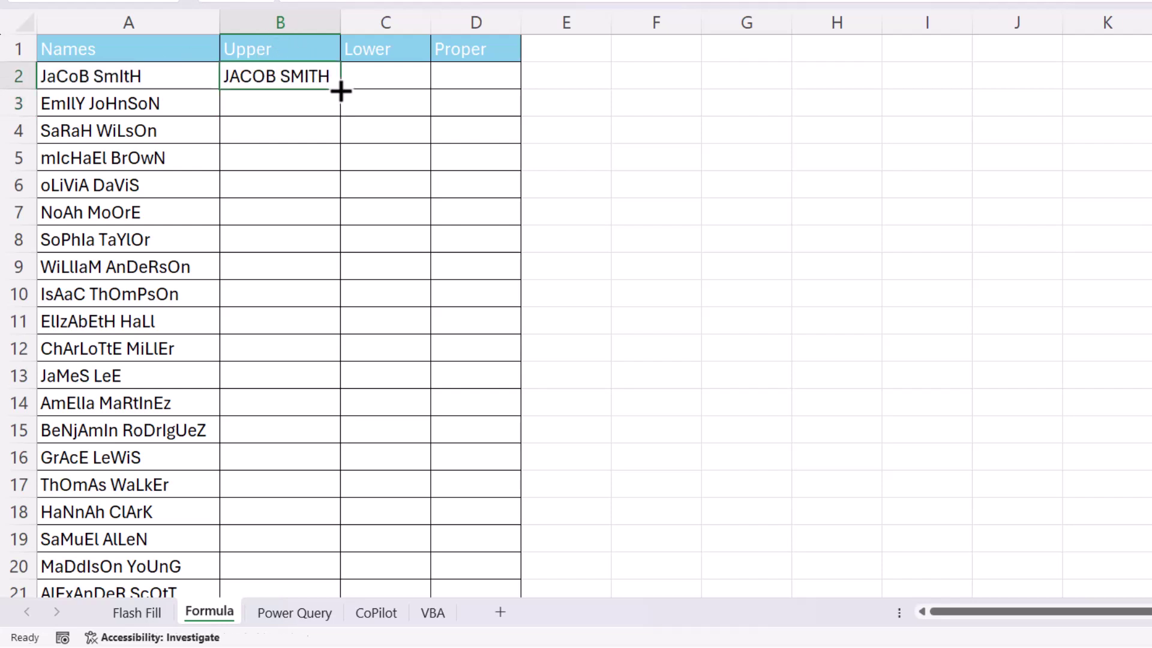
double_click(338, 89)
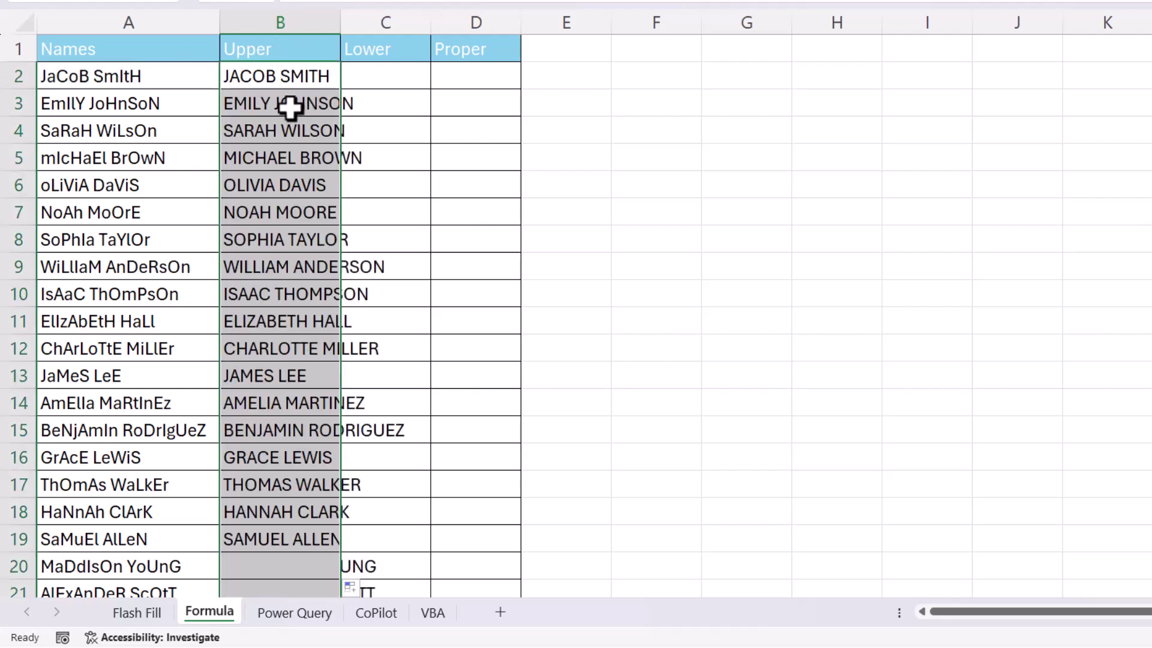
double_click(340, 22)
click(465, 76)
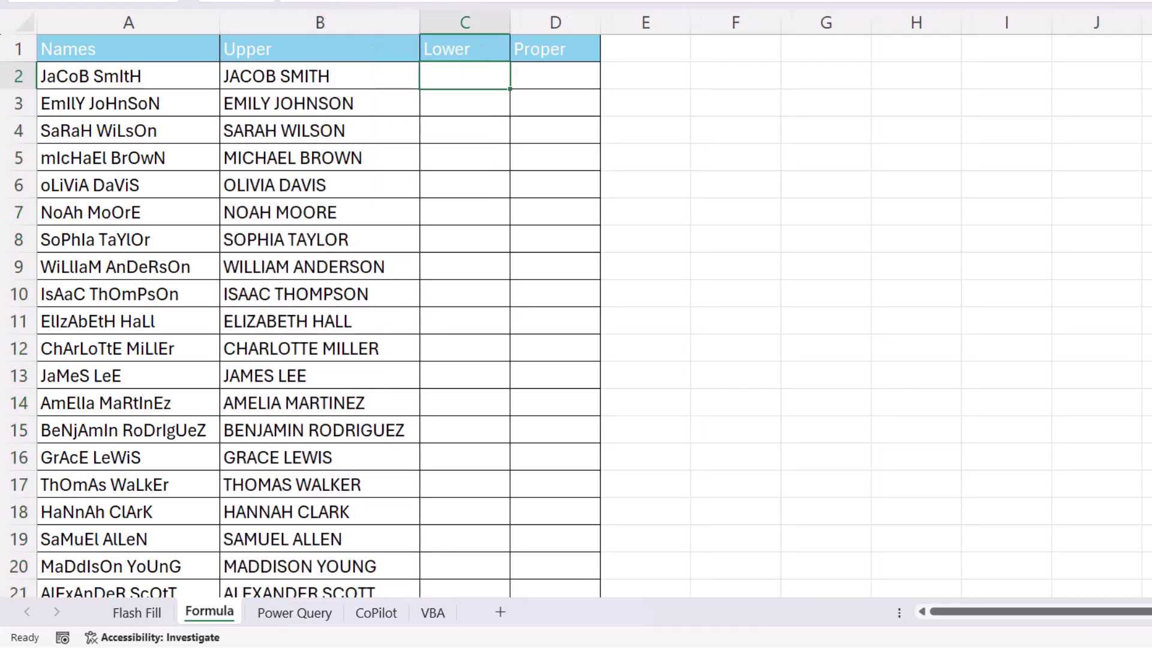
text(=lower()
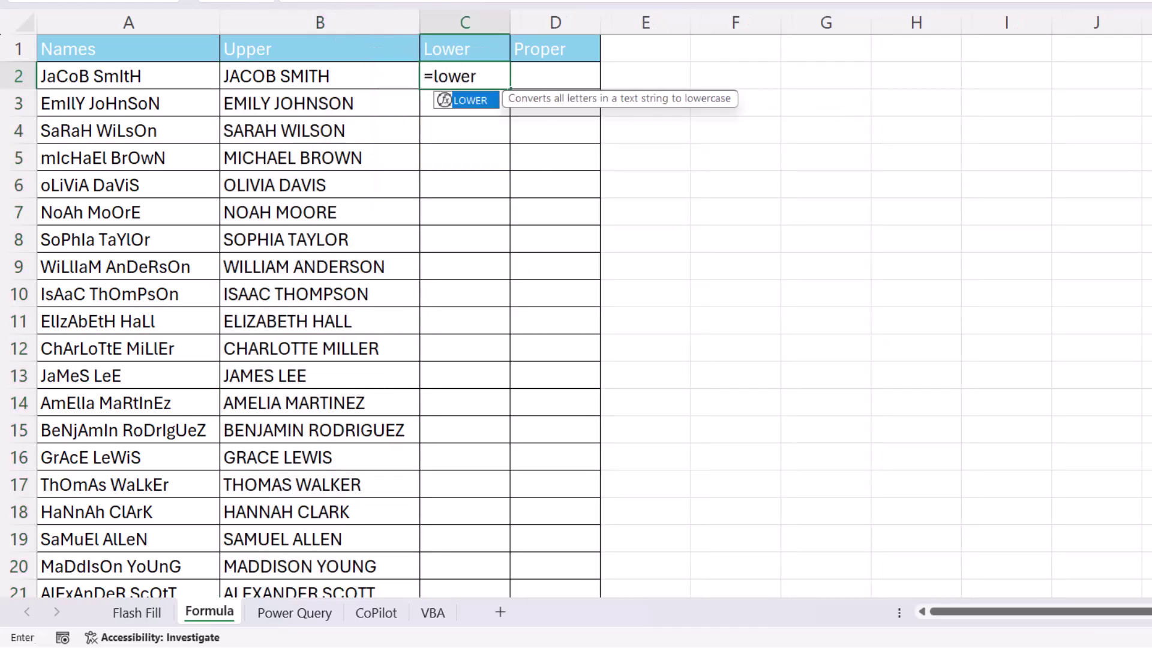
Step: Complete =LOWER(A2) in C2, fill it down column C, and widen column C
click(127, 76)
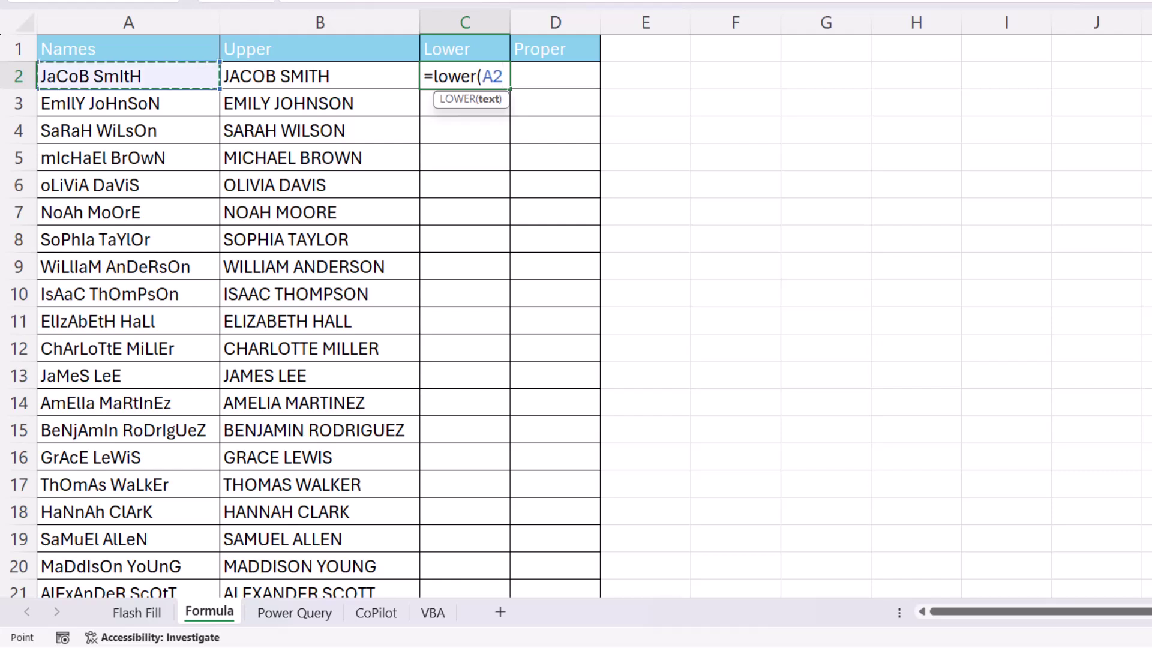
text())
key(Return)
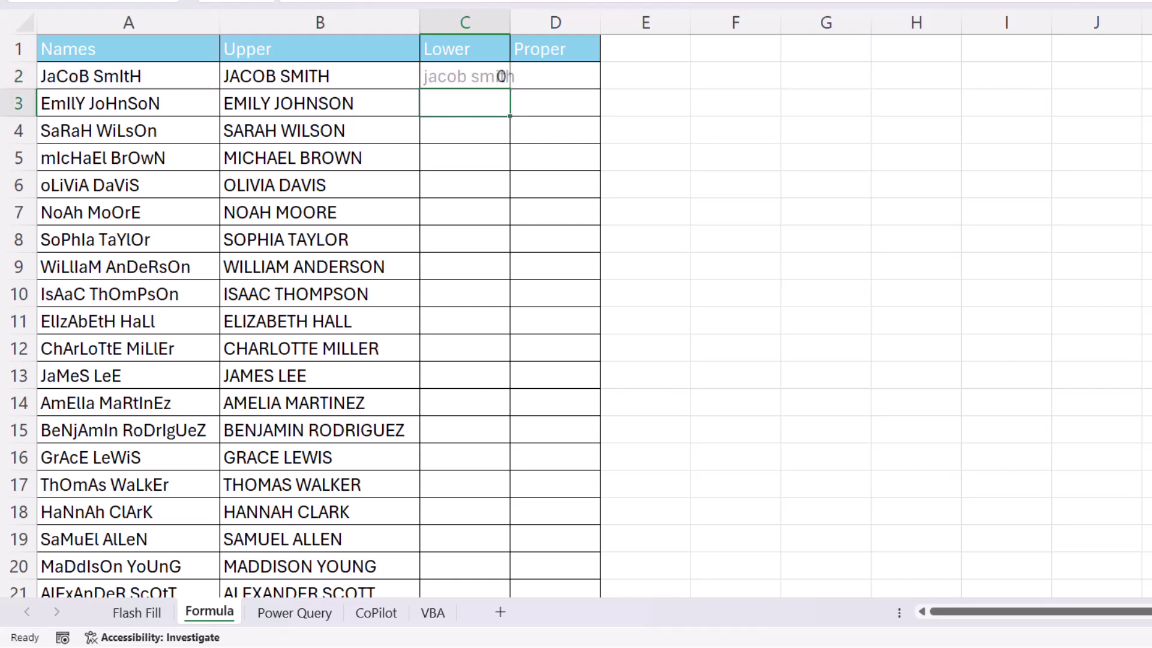
double_click(510, 18)
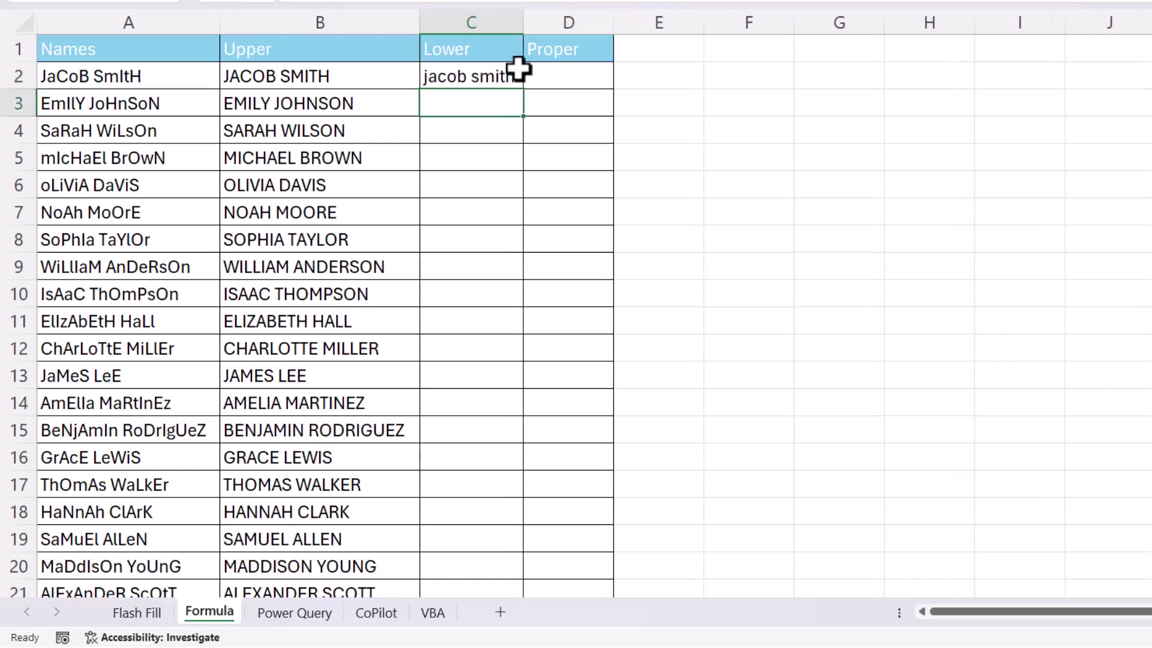
click(513, 75)
double_click(521, 90)
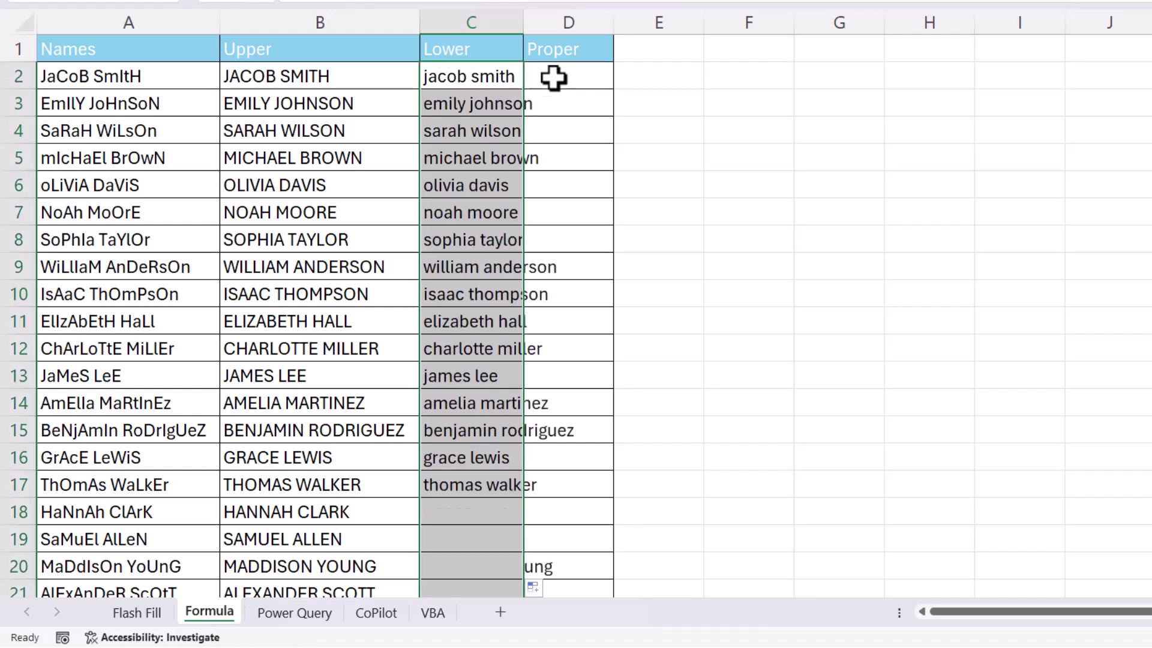
click(559, 75)
drag(524, 23, 587, 24)
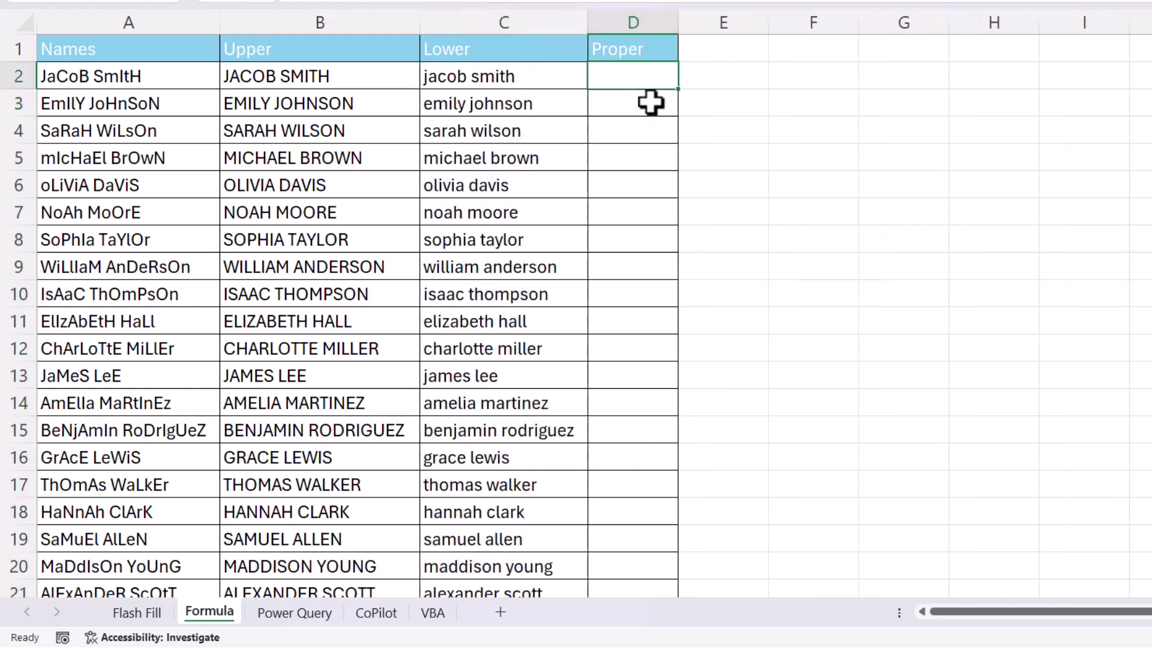
Step: Enter =PROPER(A2) in D2, widen column D, and fill the formula down
text(=prope)
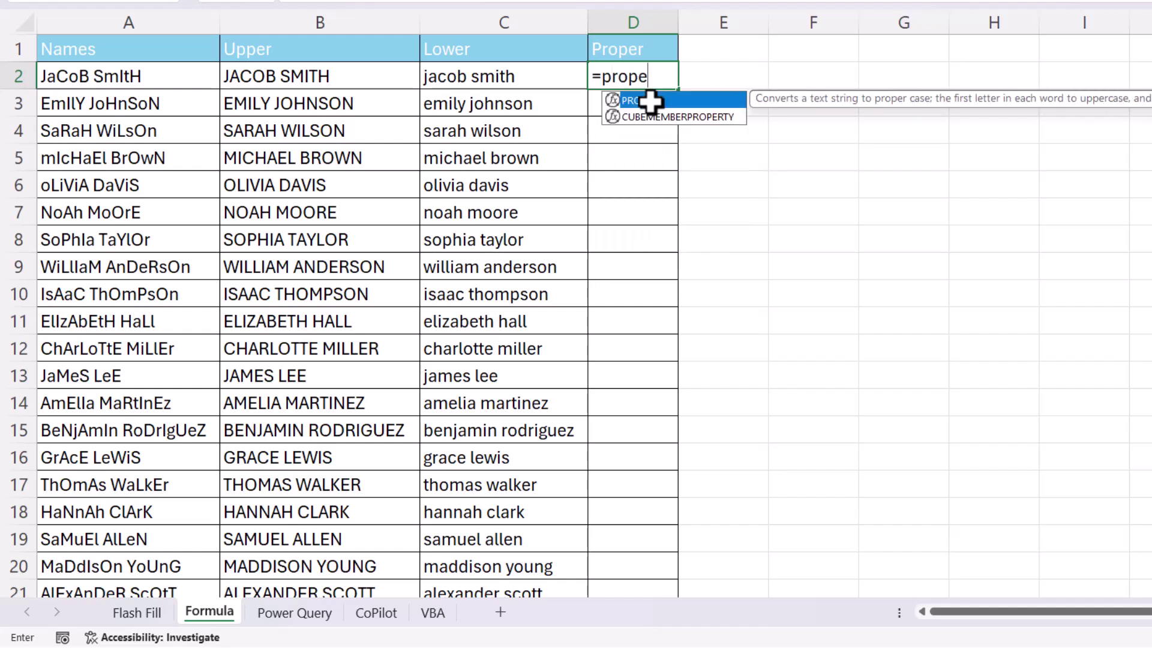
text(r()
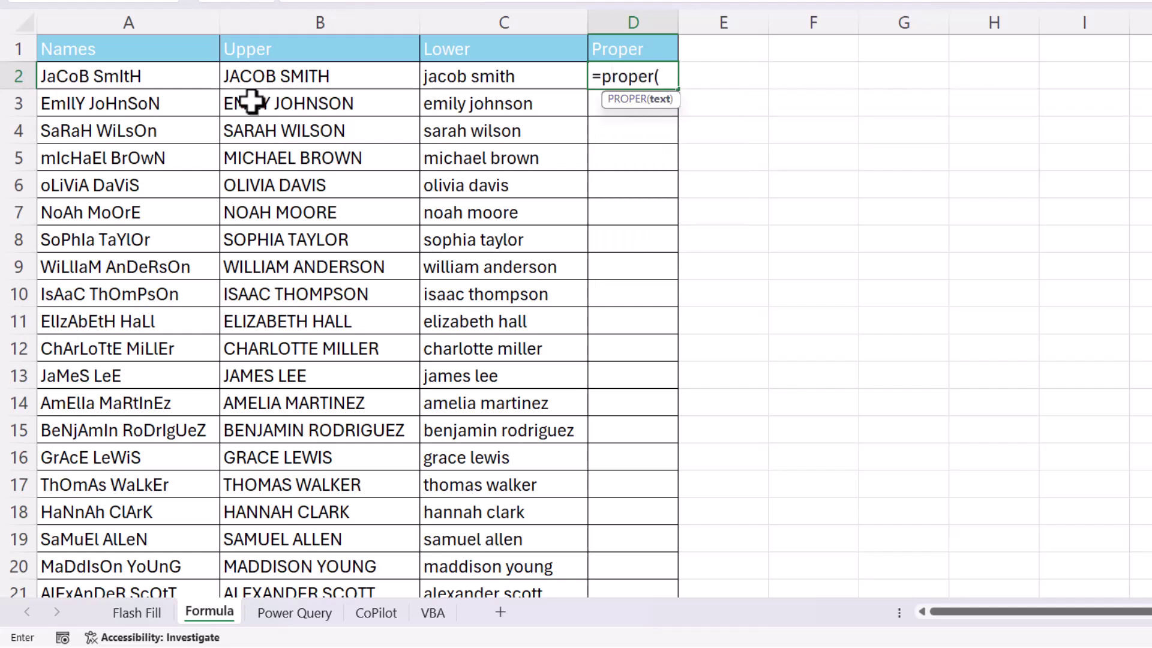
click(161, 75)
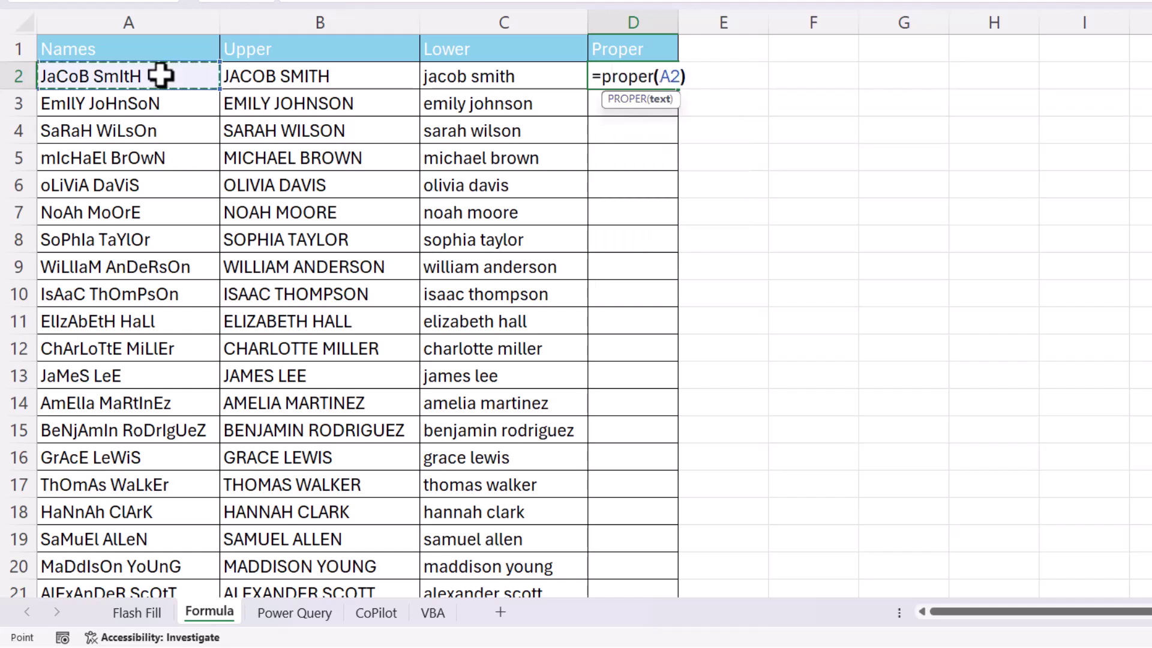
text())
key(Return)
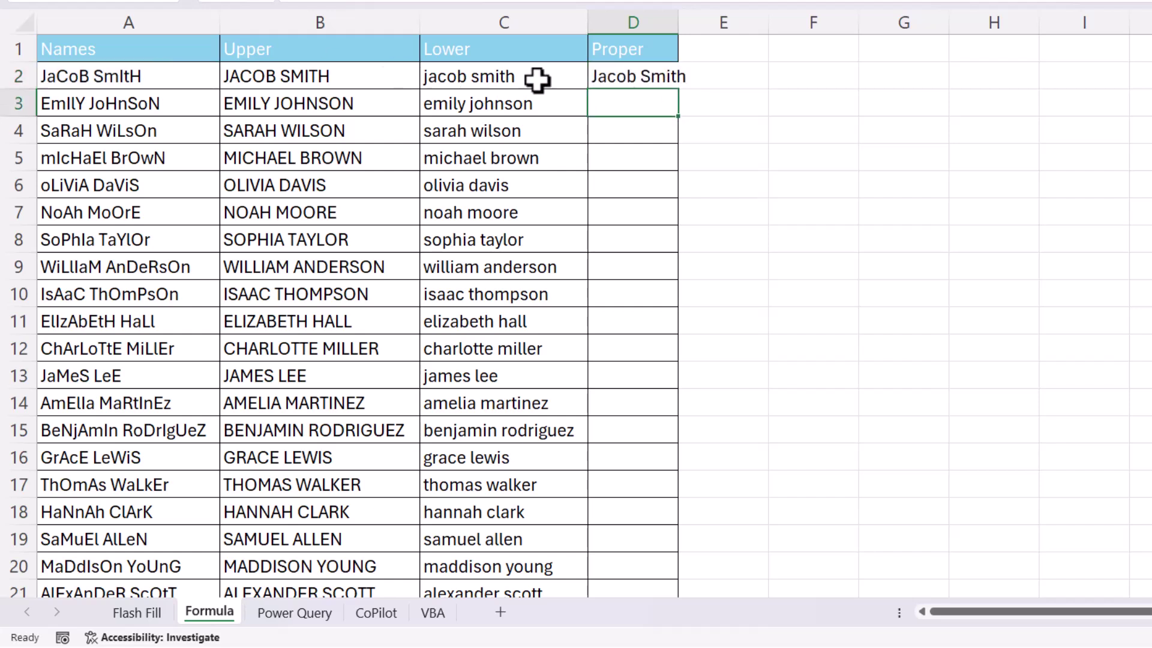
drag(680, 22, 708, 30)
click(671, 77)
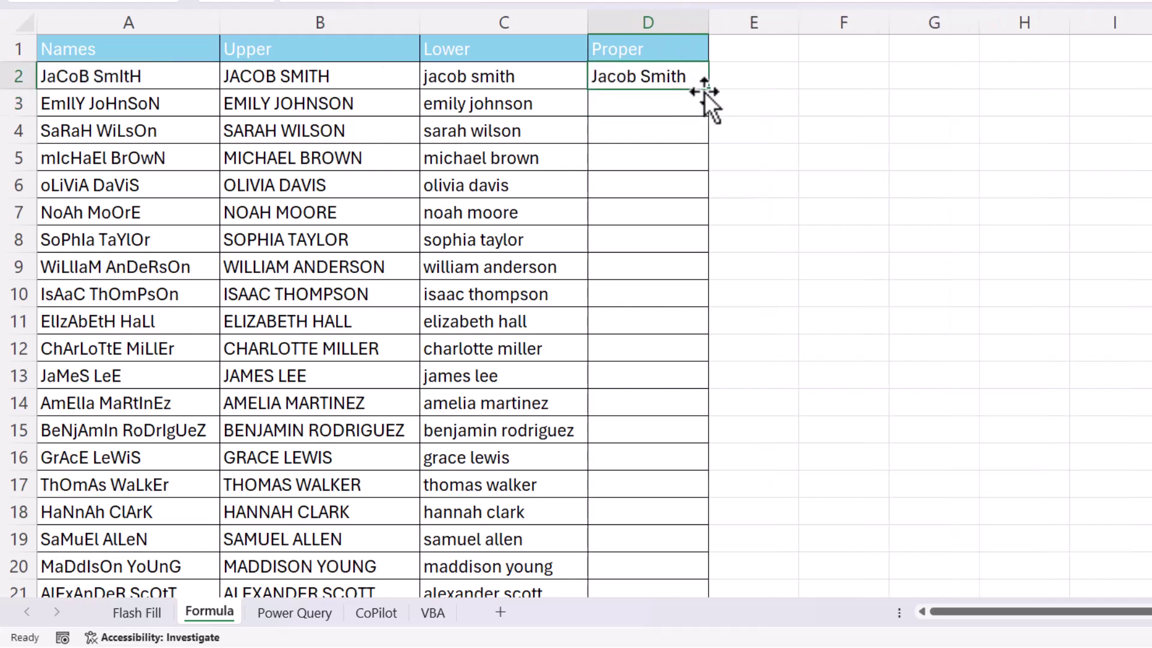
double_click(712, 91)
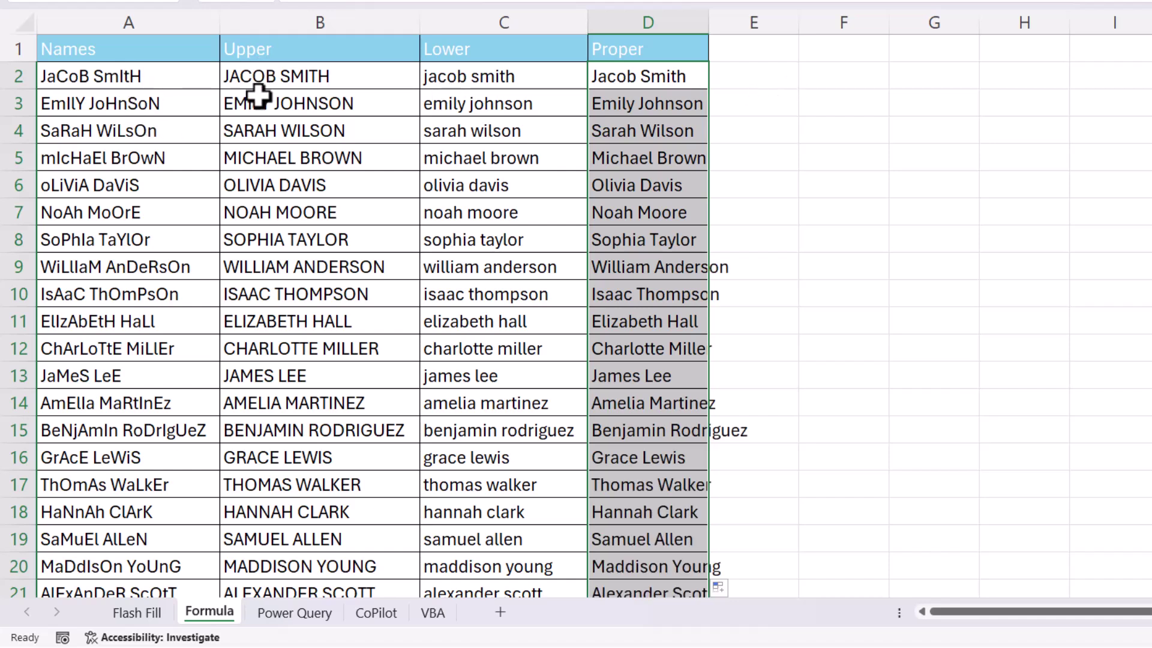
Step: On the Formula sheet, change A2 to 'JaCoB SmItHson' by appending 'son'
click(147, 613)
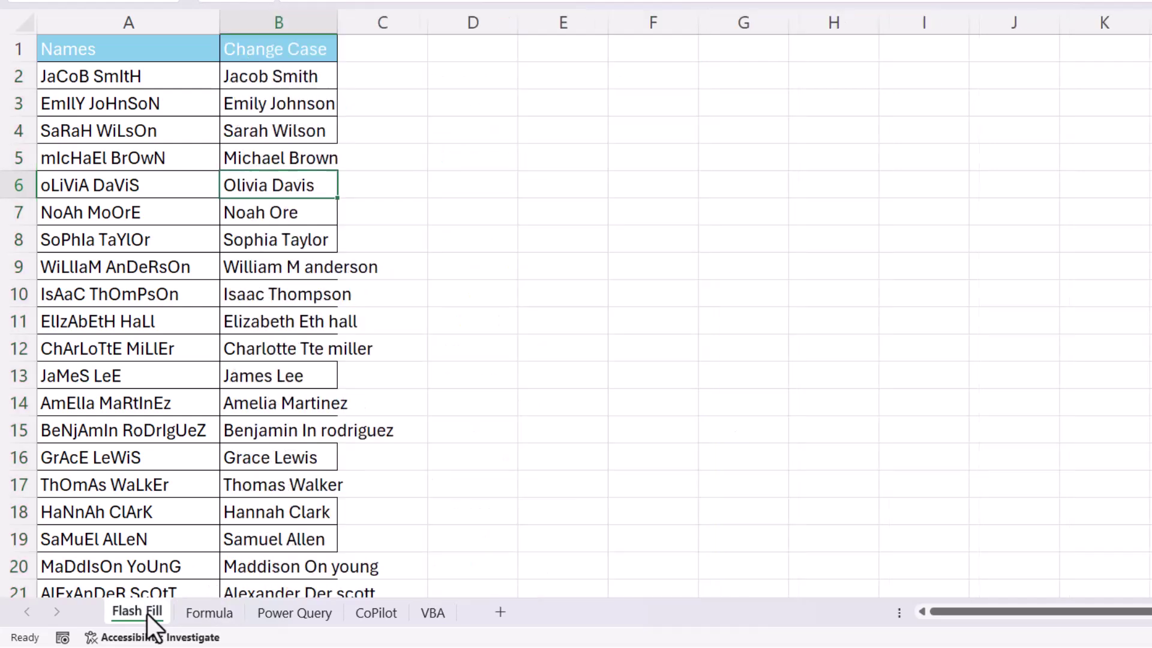
click(190, 611)
click(93, 81)
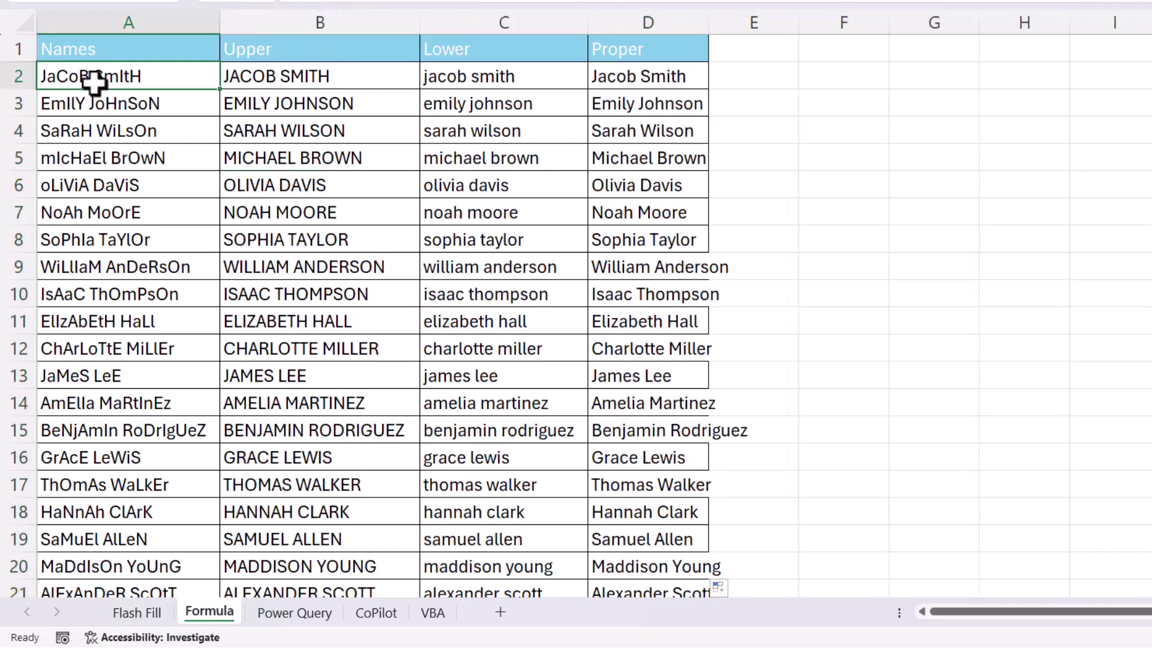
double_click(147, 77)
text(son)
key(Return)
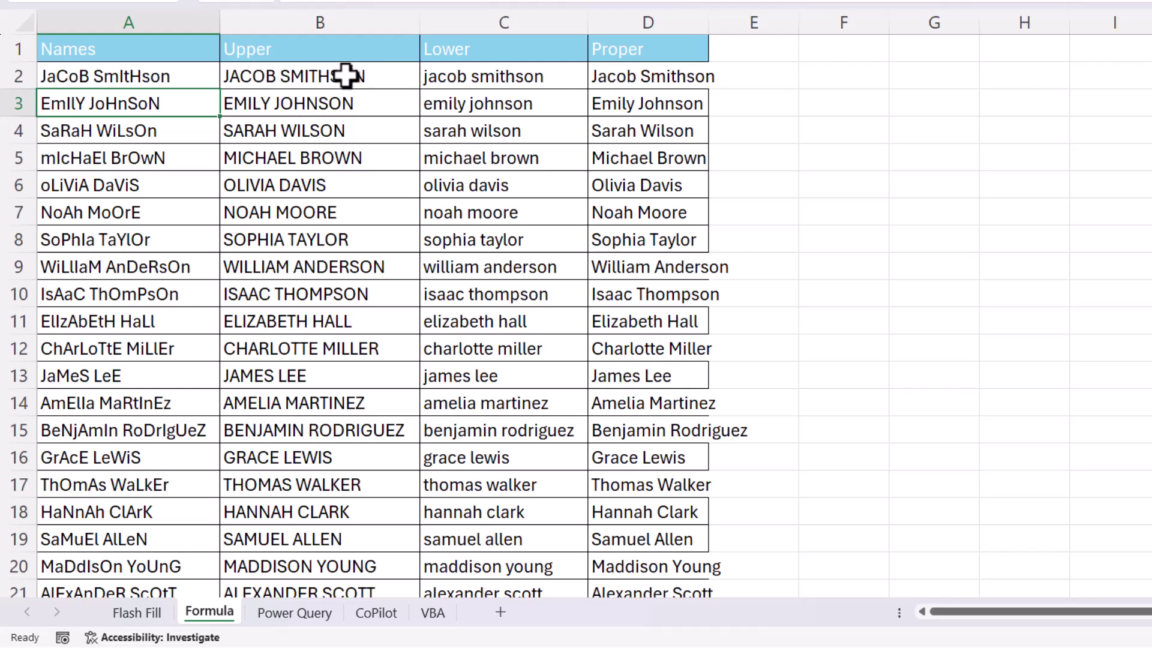
Step: Append 'son' to A2 on the Flash Fill sheet too, then return to the Formula sheet
click(137, 612)
double_click(157, 81)
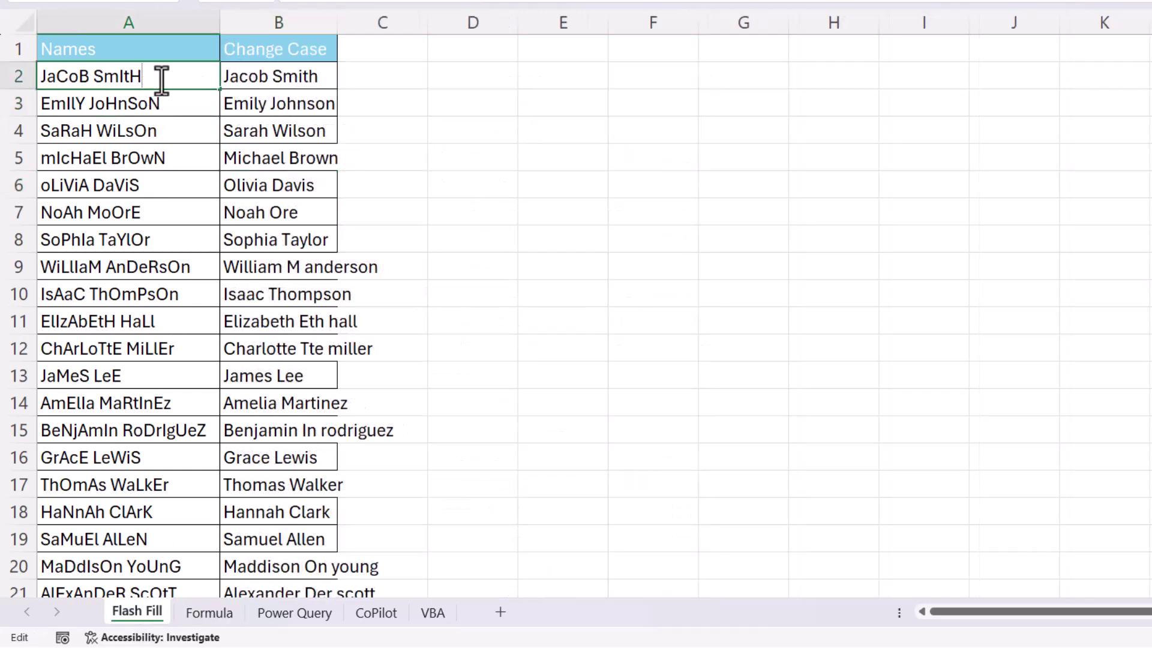
text(son)
key(Return)
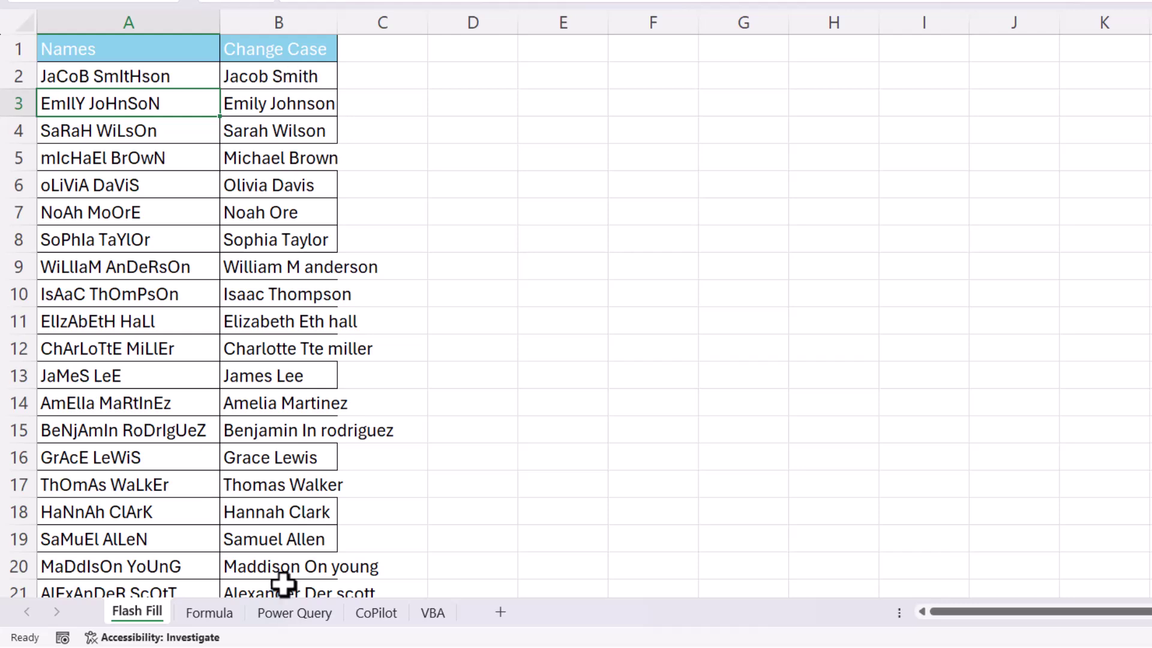
key(ctrl+Page_Down)
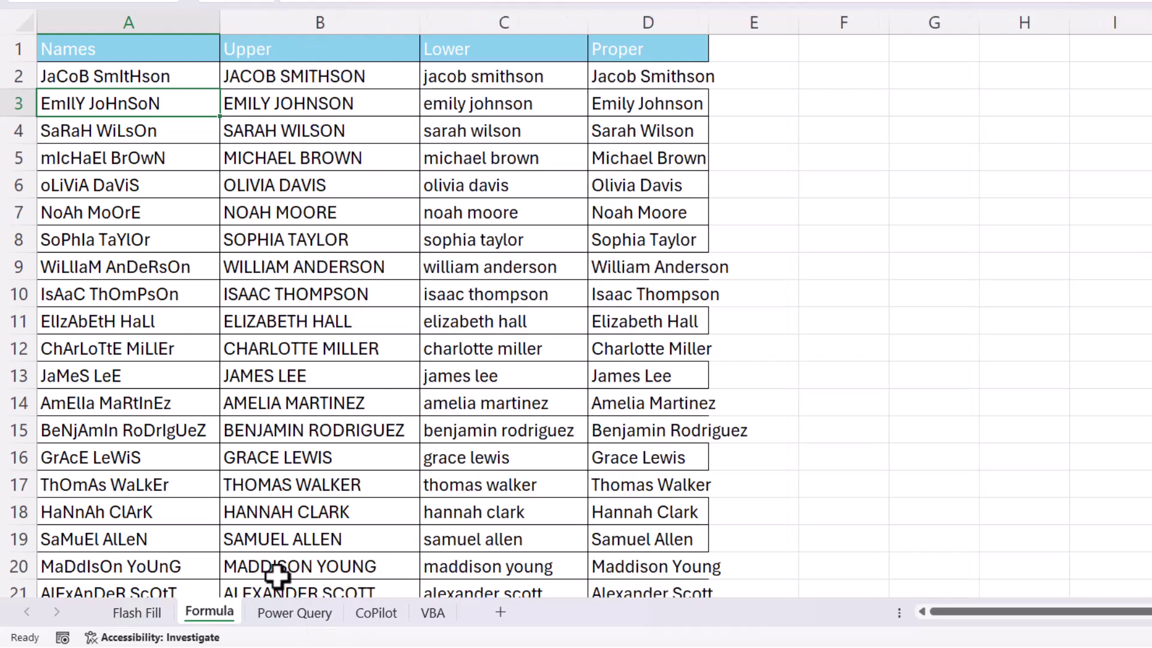
Step: On the Power Query sheet, create a table from the names list via From Table/Range
click(285, 613)
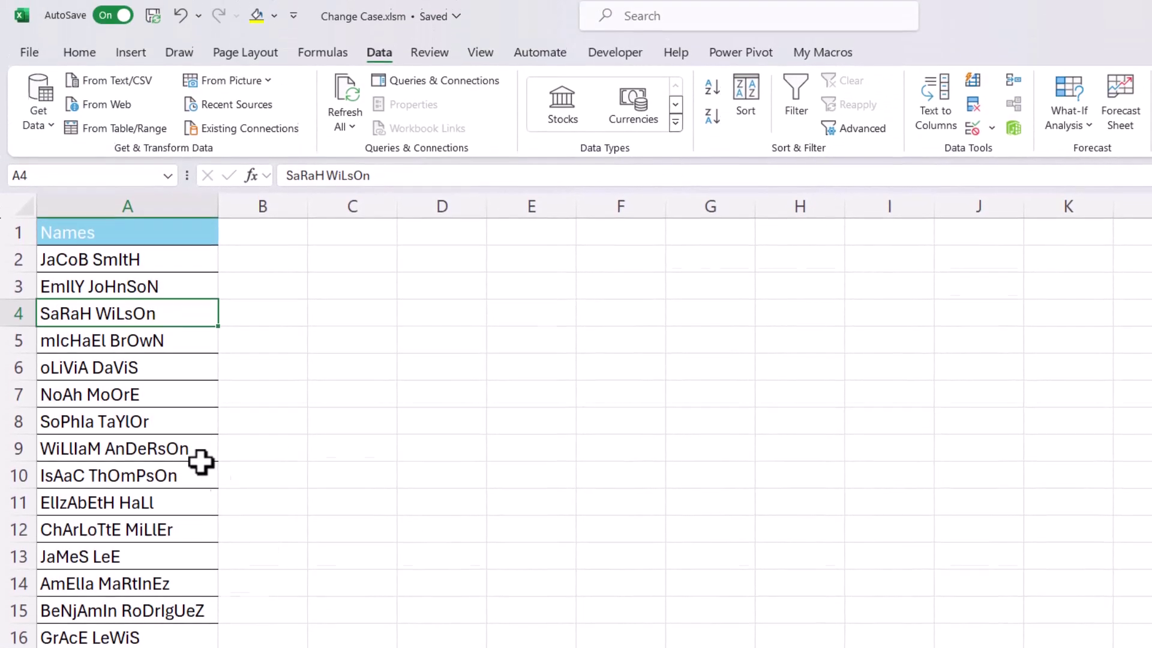
click(100, 400)
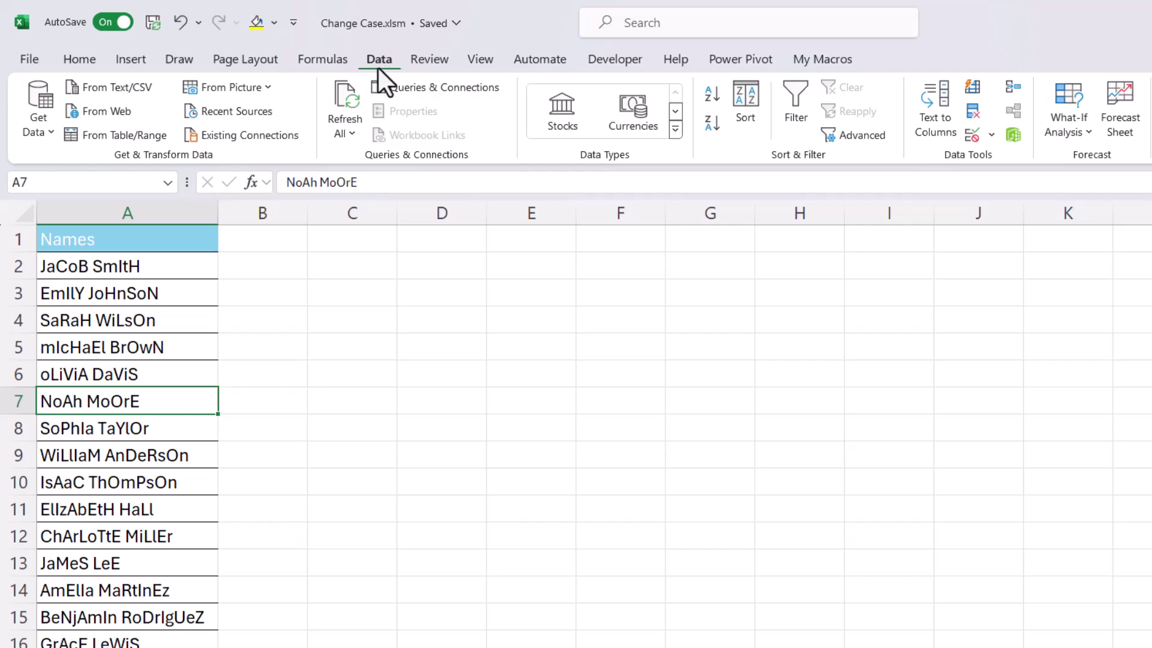
click(135, 138)
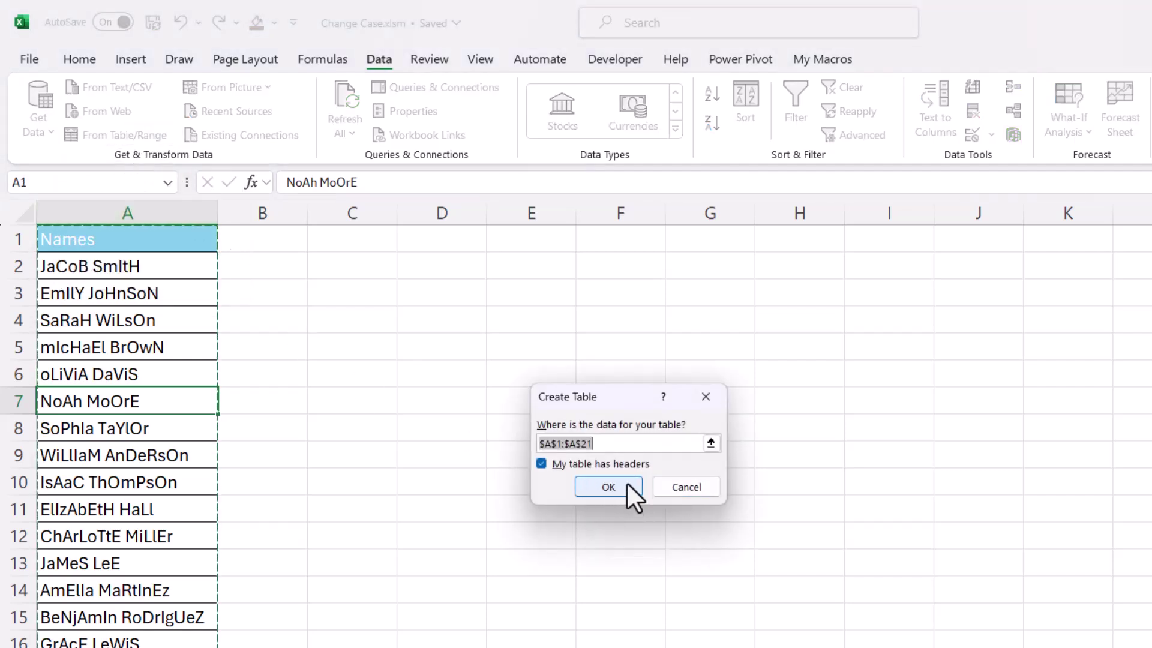
click(608, 486)
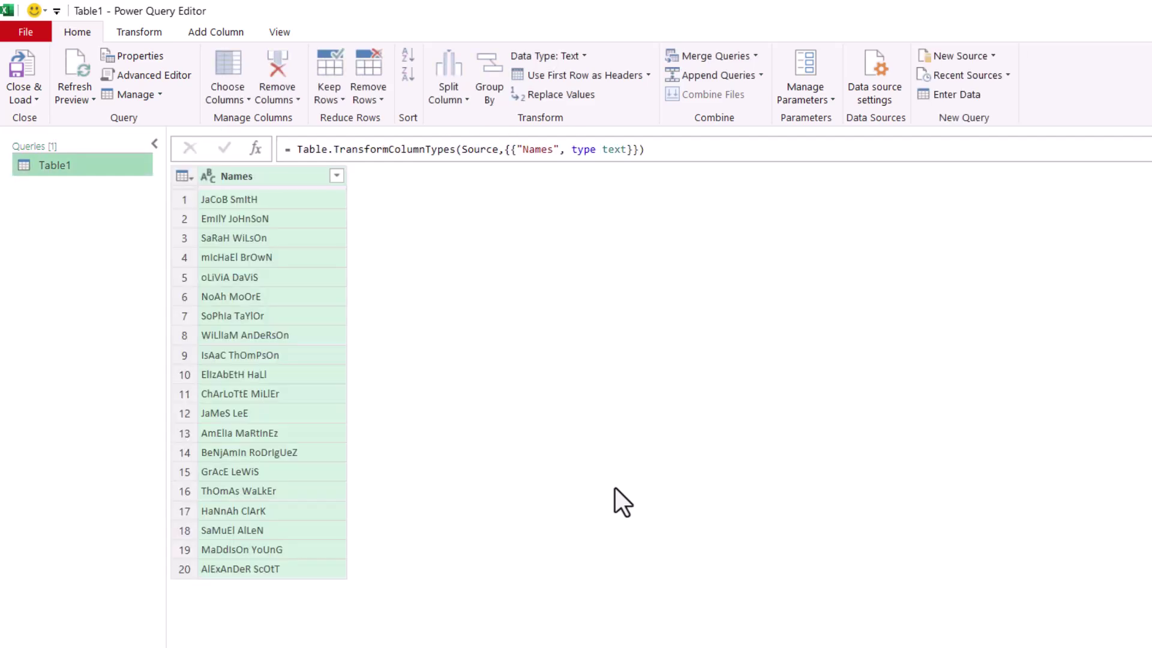
Step: Apply Format > UPPERCASE to the Names column, then Close & Load to a new sheet
click(133, 32)
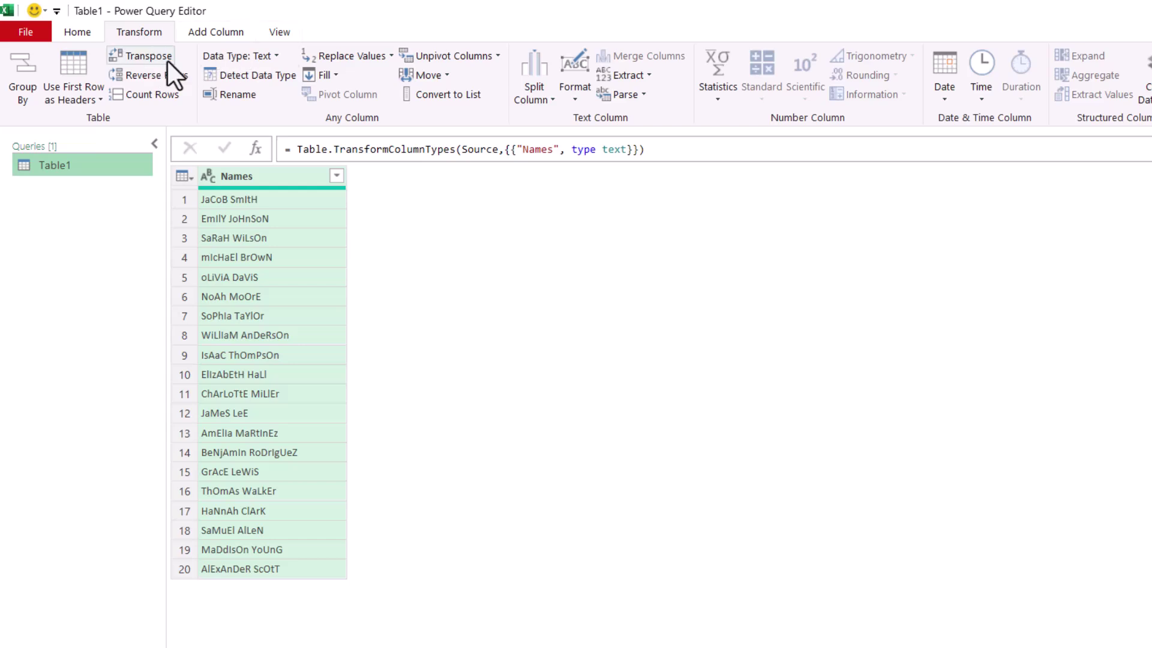
click(585, 97)
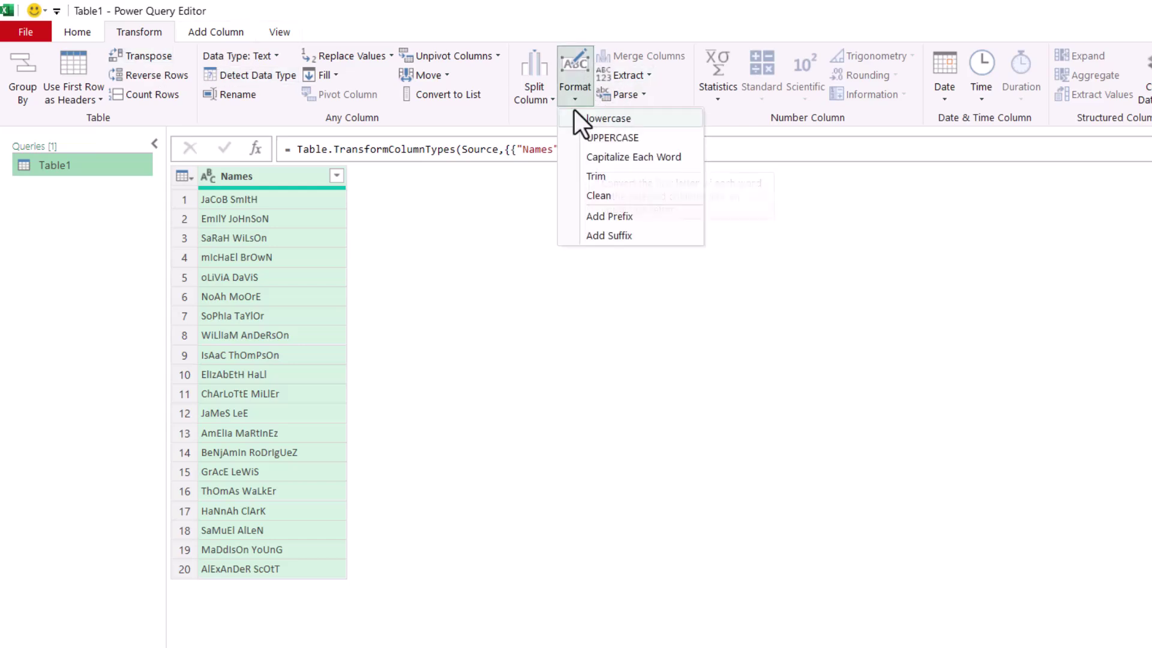
click(591, 139)
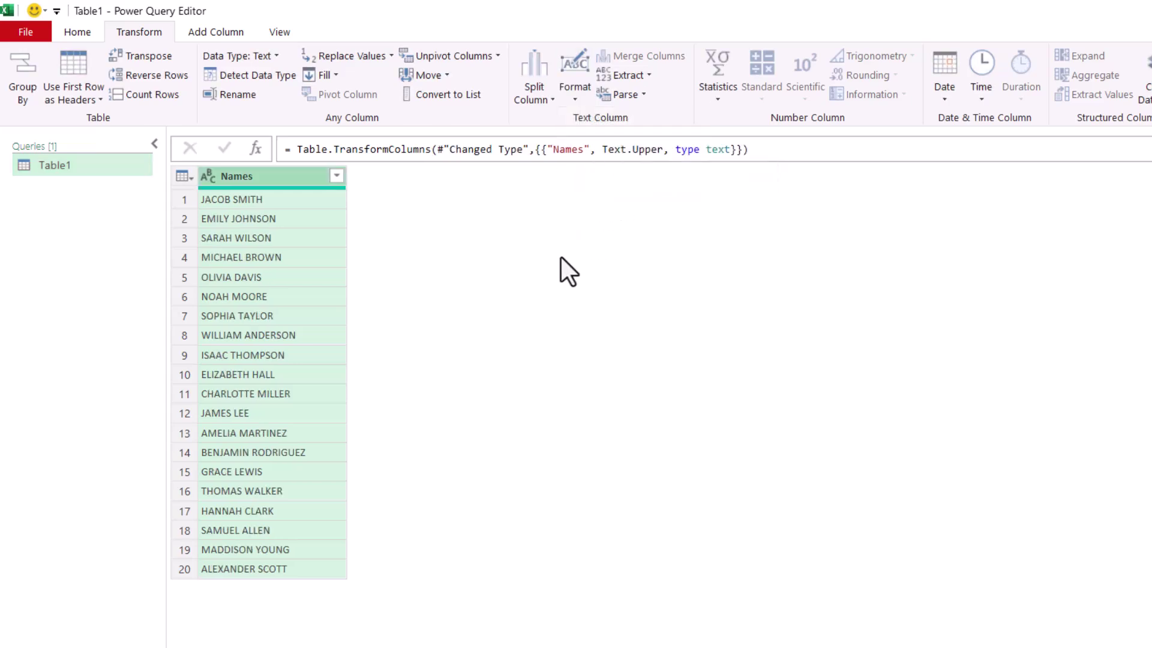
click(77, 32)
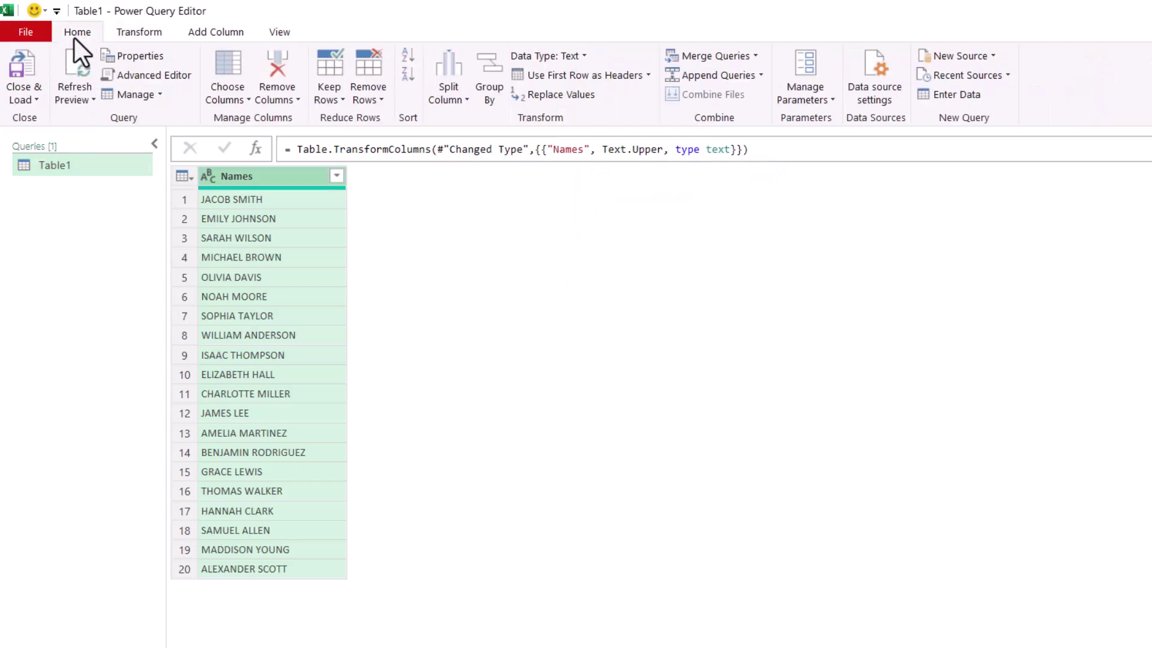
click(27, 63)
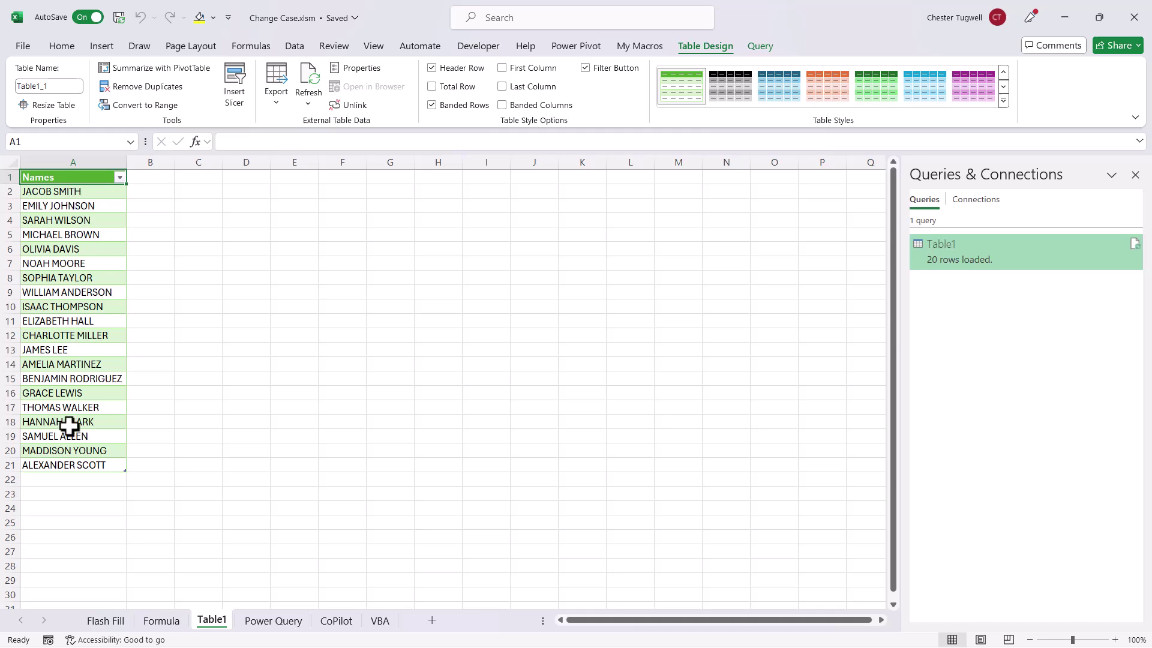
Step: Paste 20 extra mixed-case names into A22 under the source names table
click(260, 622)
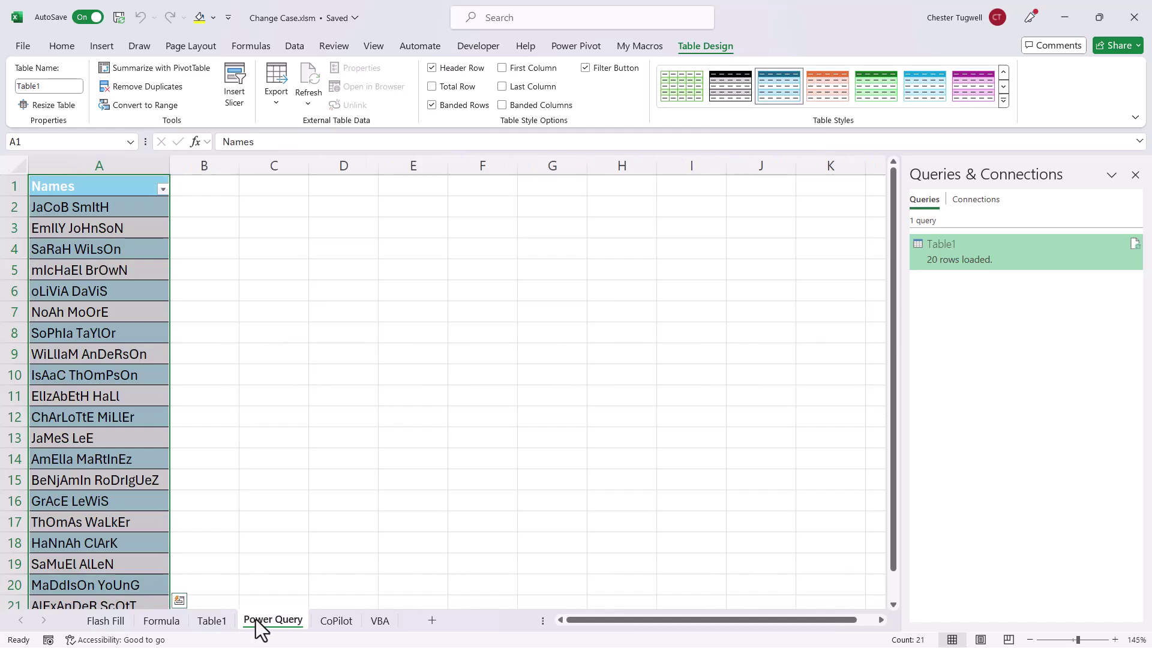
click(210, 623)
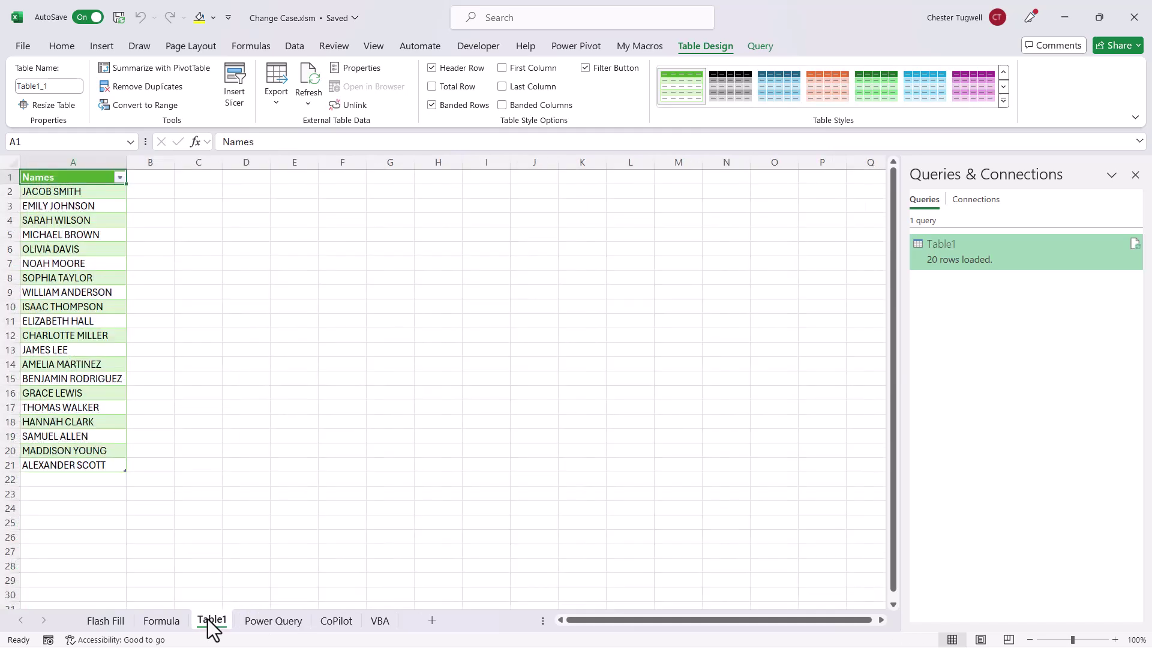
click(286, 631)
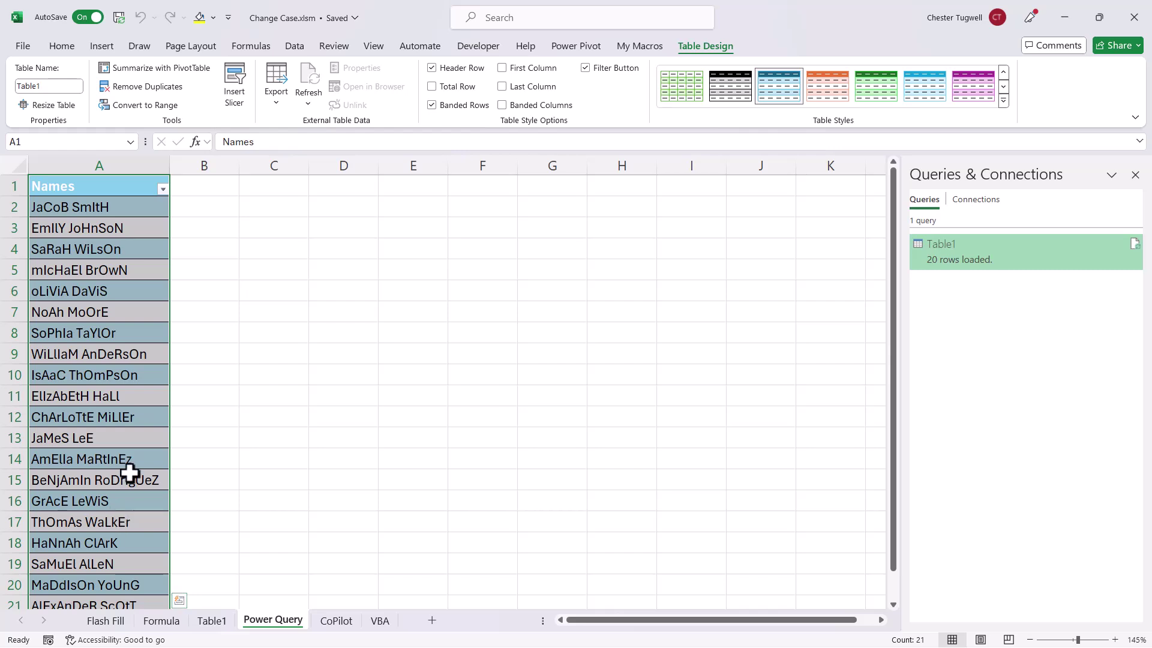
scroll(250, 484, down, 4)
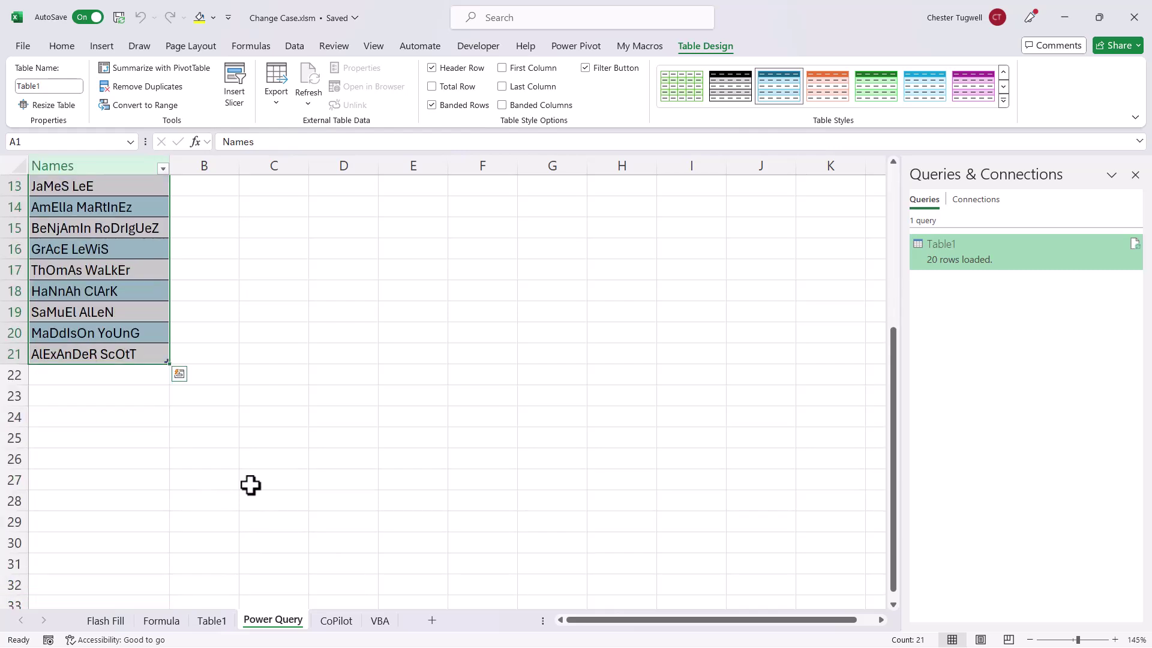
click(91, 373)
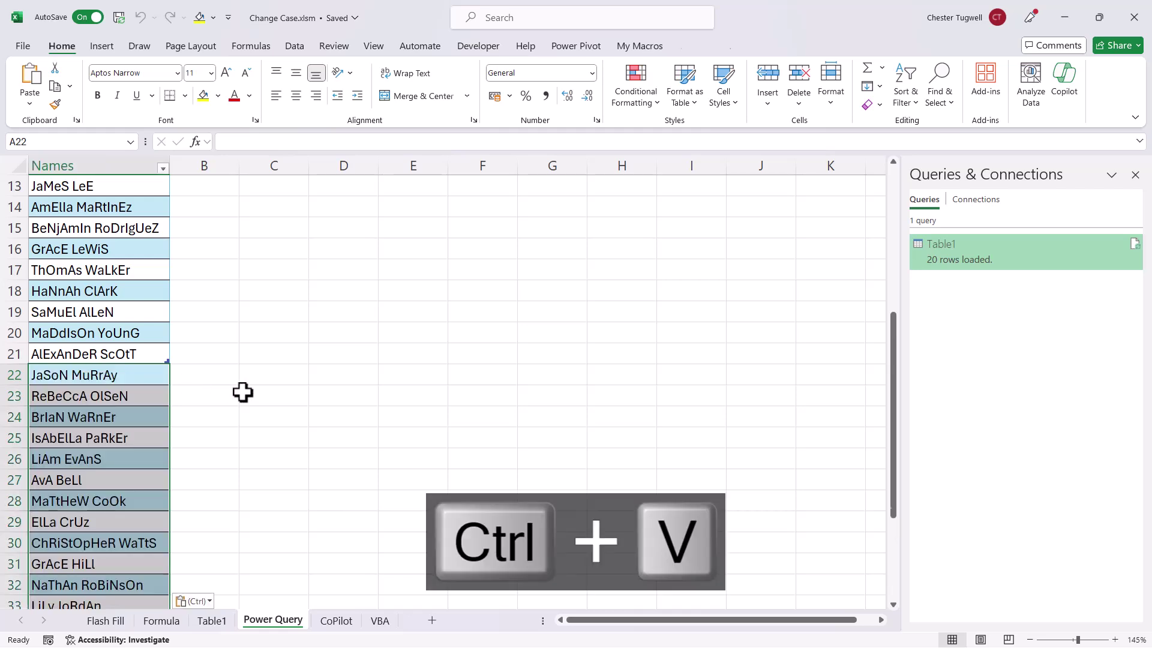
key(ctrl+v)
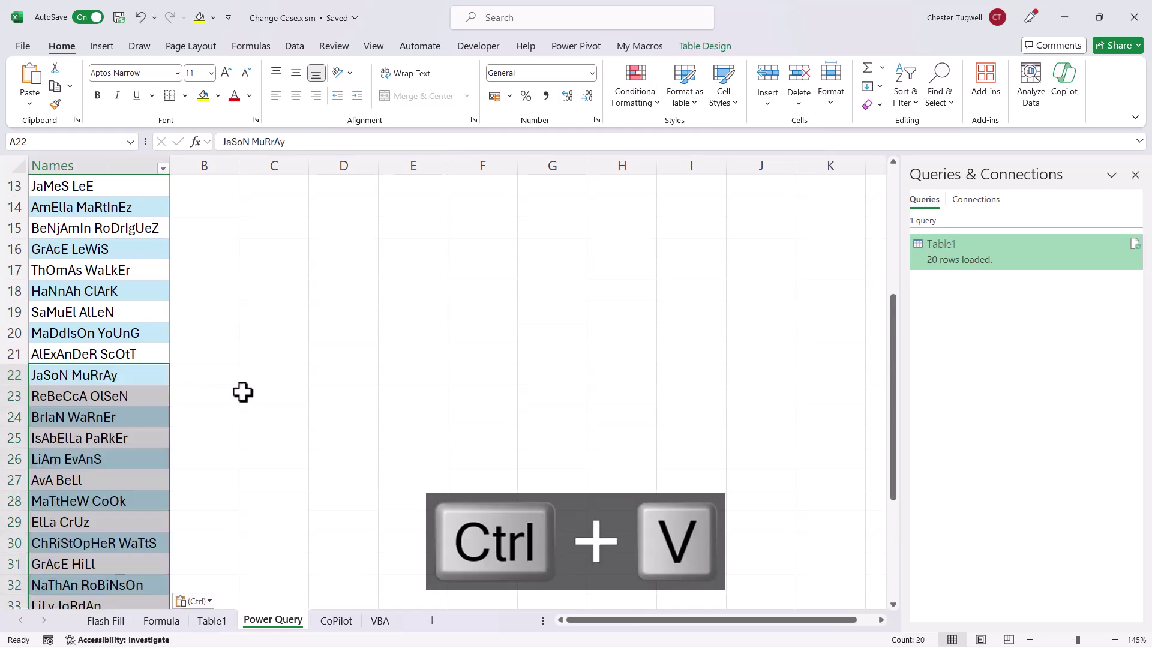
Step: Refresh the Table1 query so it lists all 40 names in uppercase
click(212, 621)
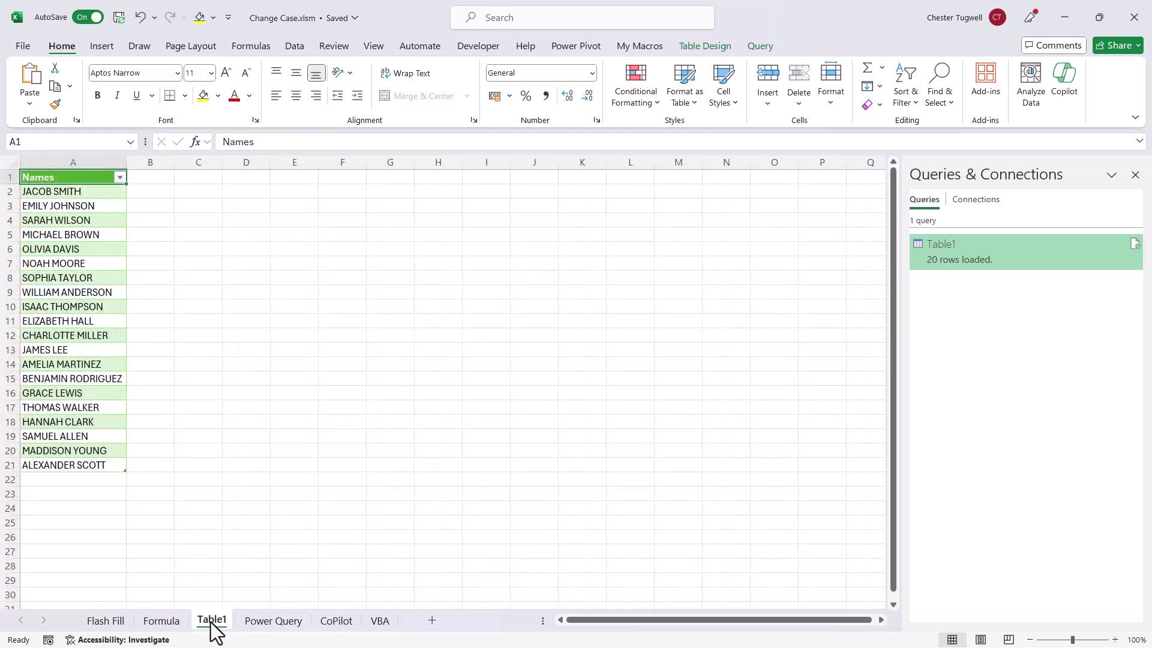
right_click(72, 322)
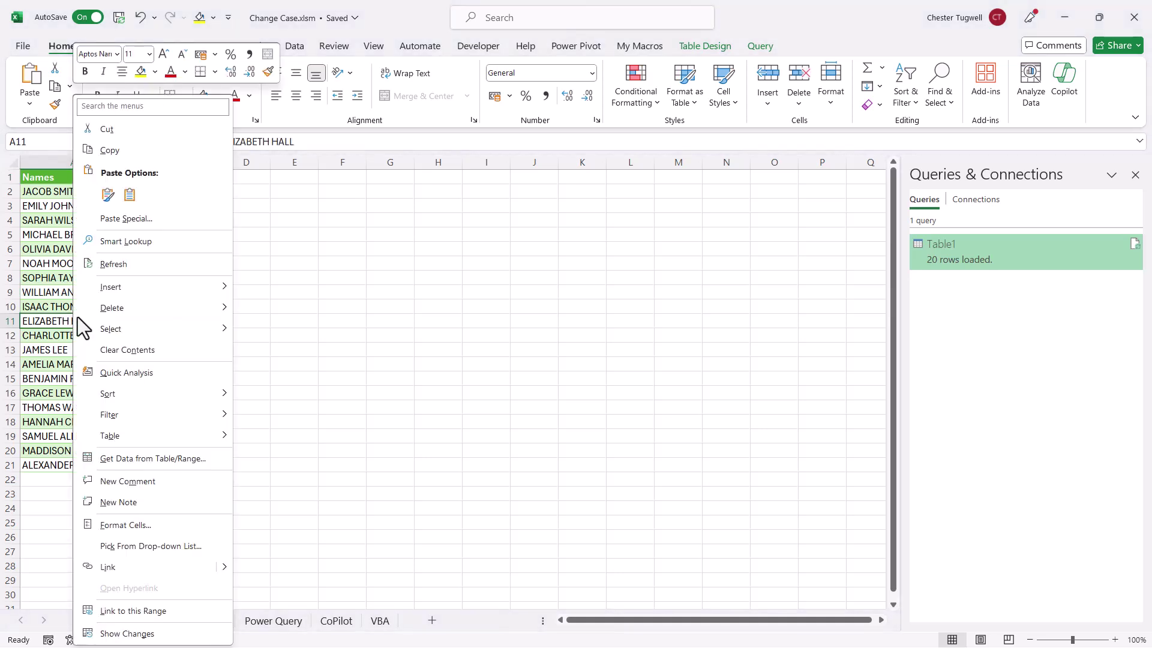
click(99, 262)
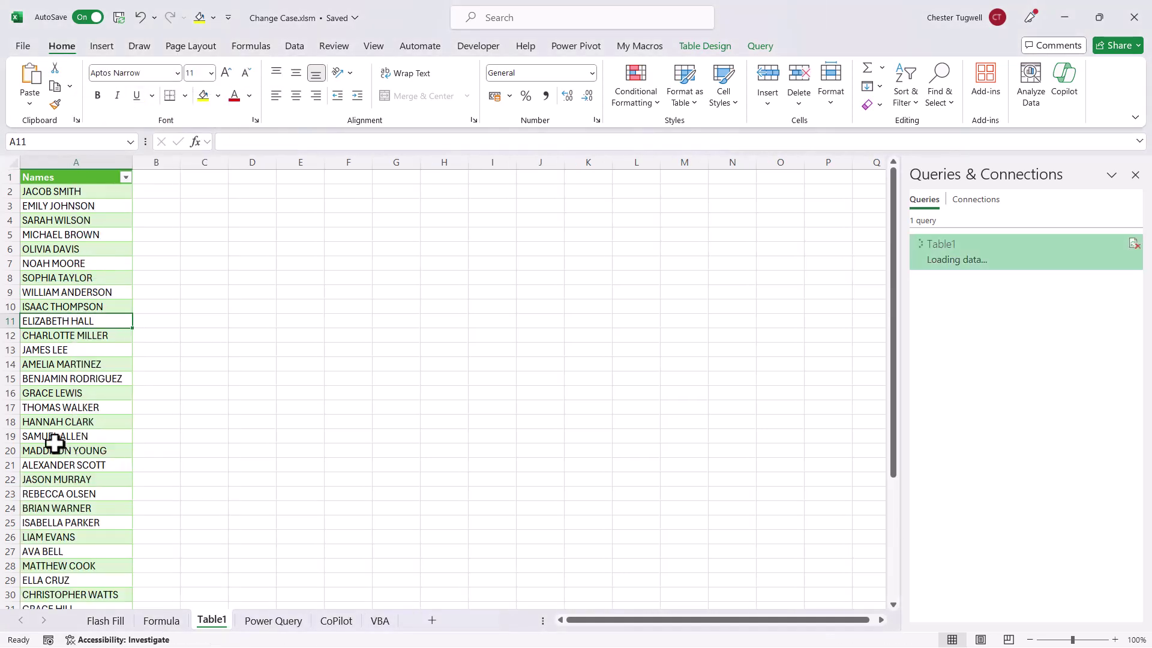
scroll(172, 494, down, 2)
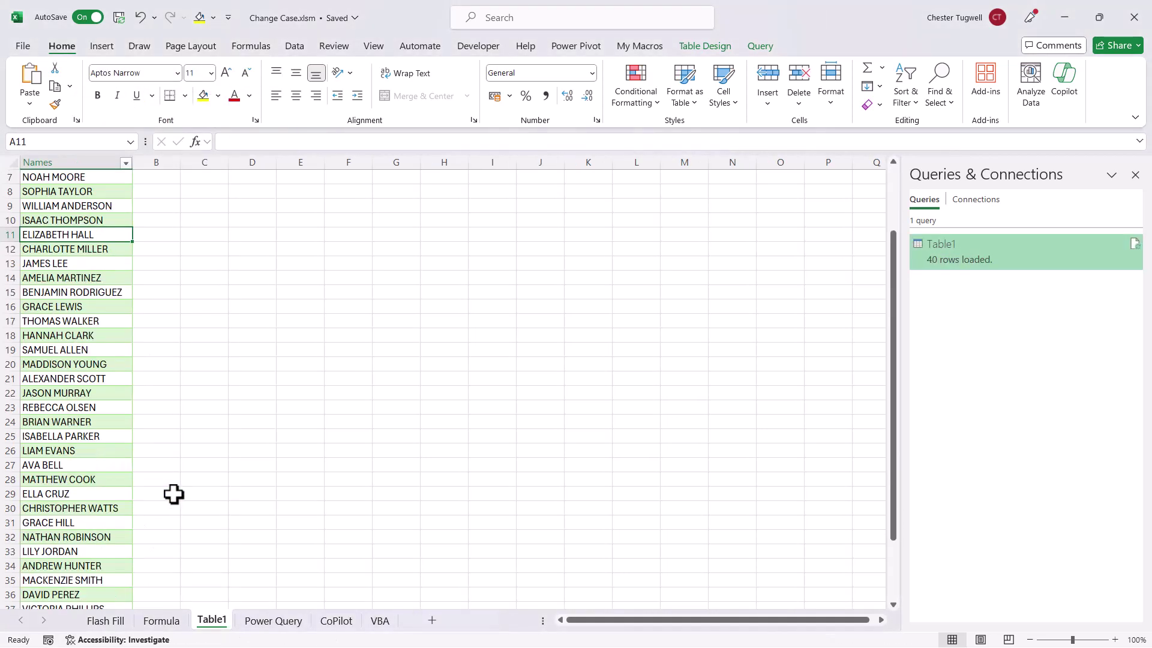
Step: Leave the source names sheet and open the CoPilot sheet tab
click(265, 624)
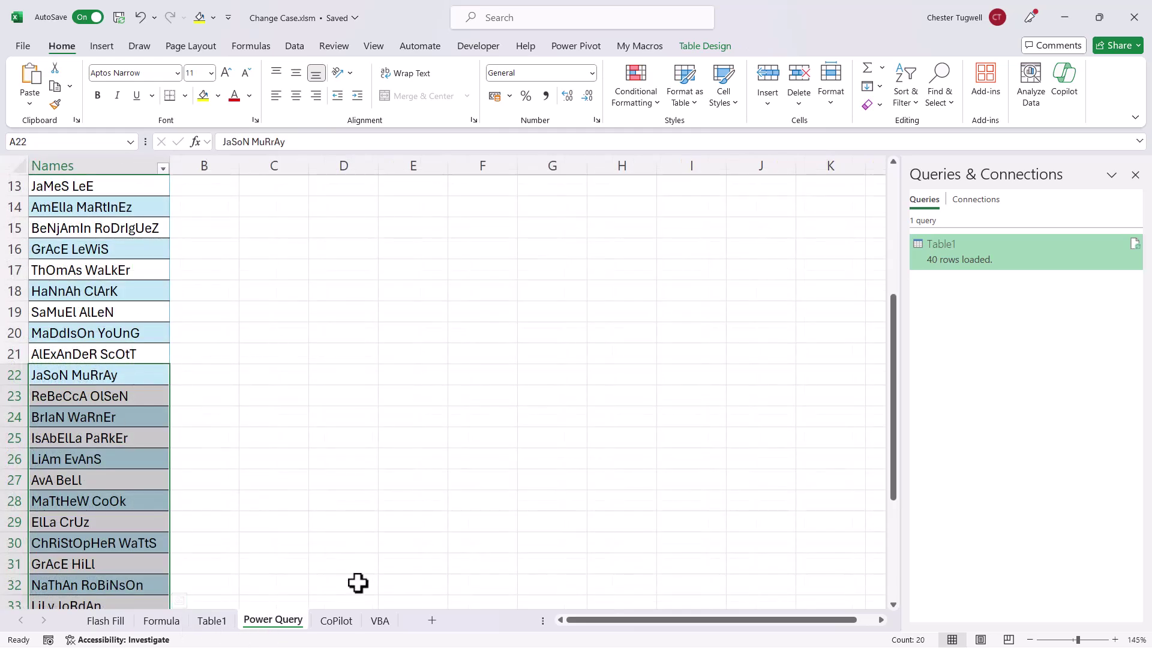
click(331, 624)
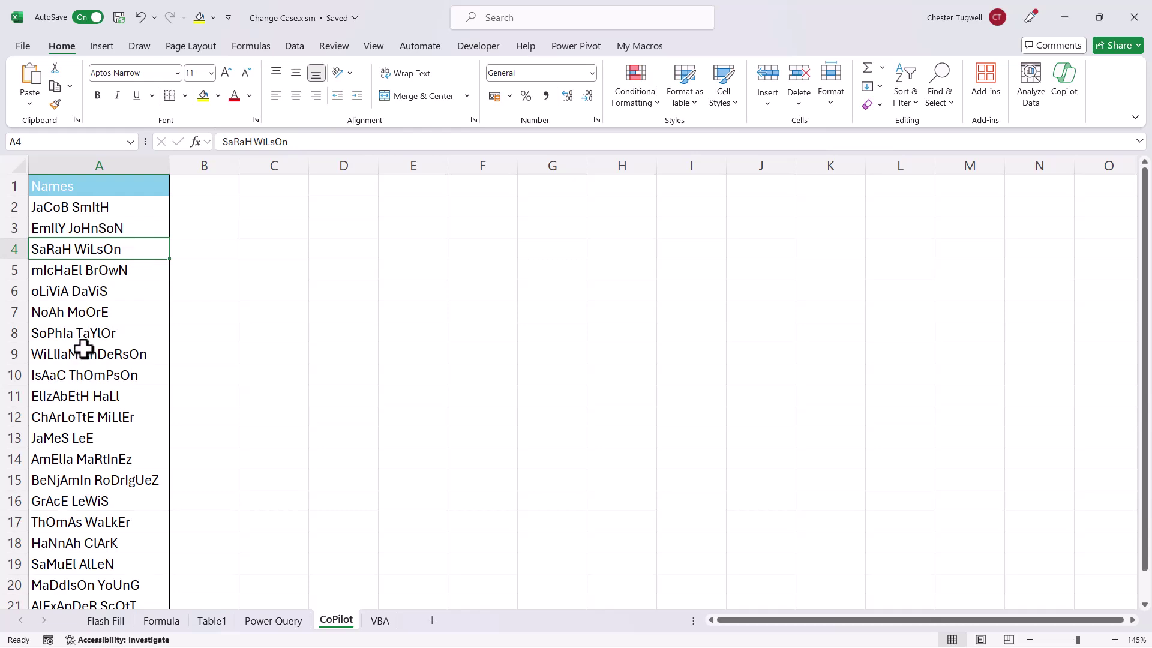
Step: Format the CoPilot names list as table Table3 with headers and banded rows
click(111, 290)
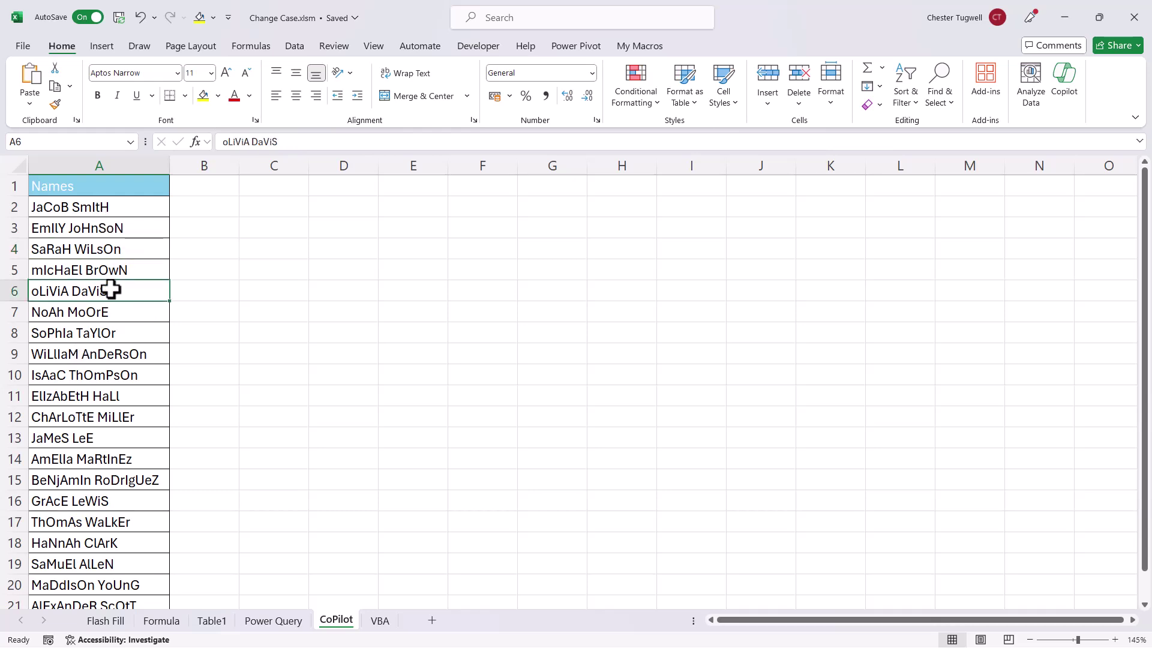
click(98, 48)
click(131, 91)
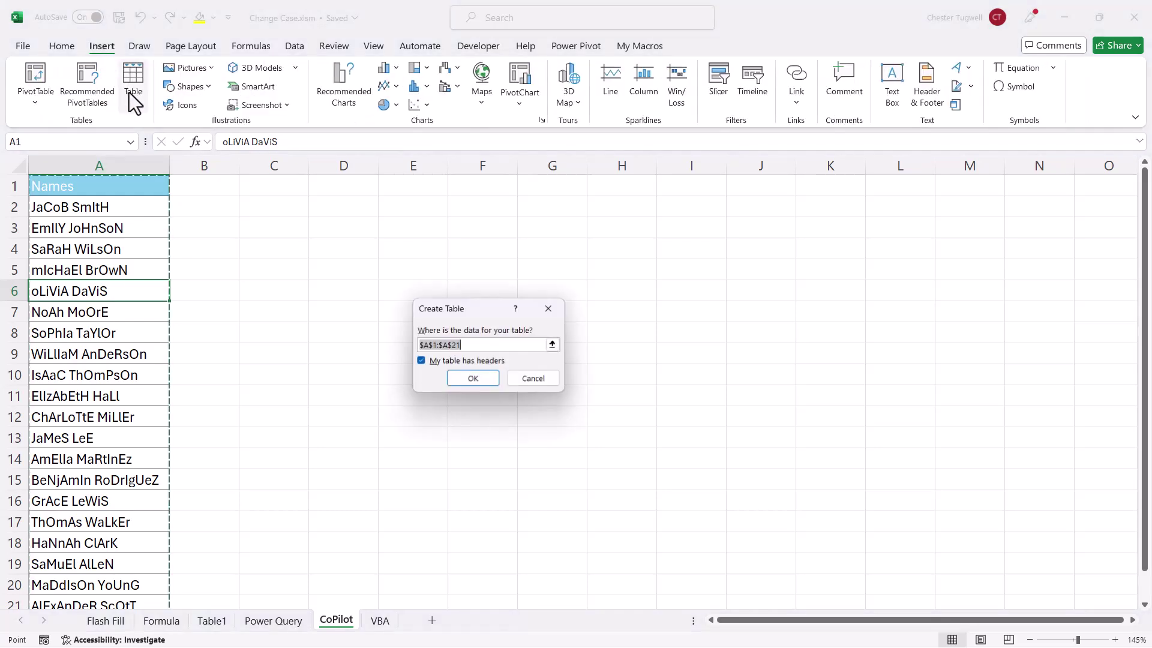
click(527, 384)
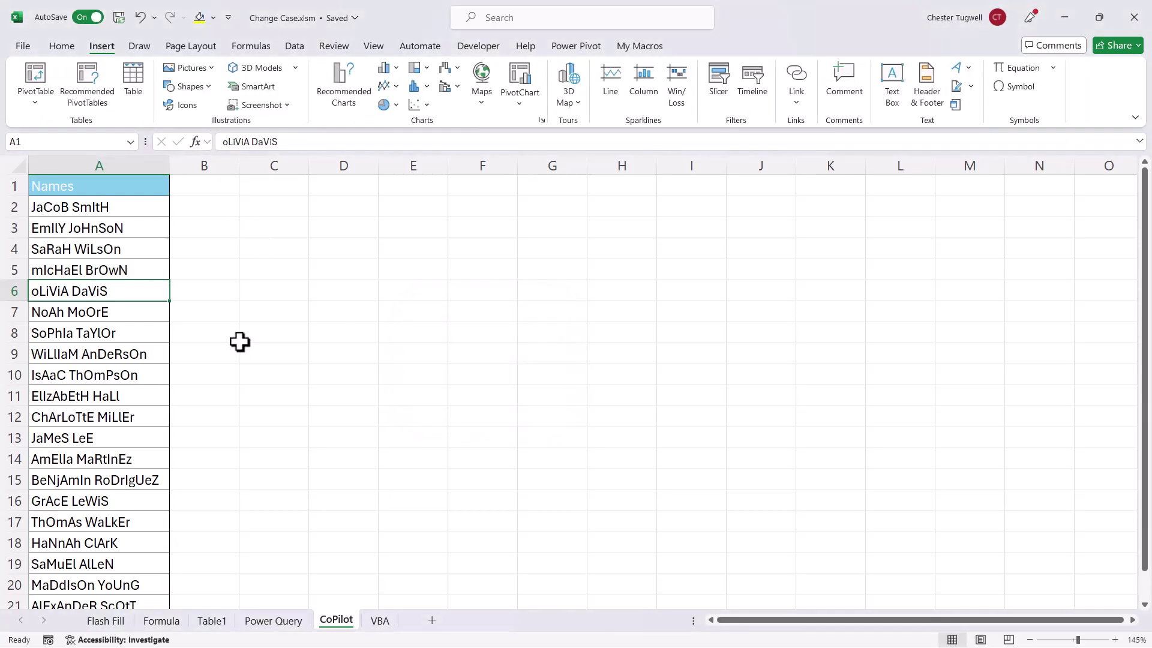
key(ctrl+t)
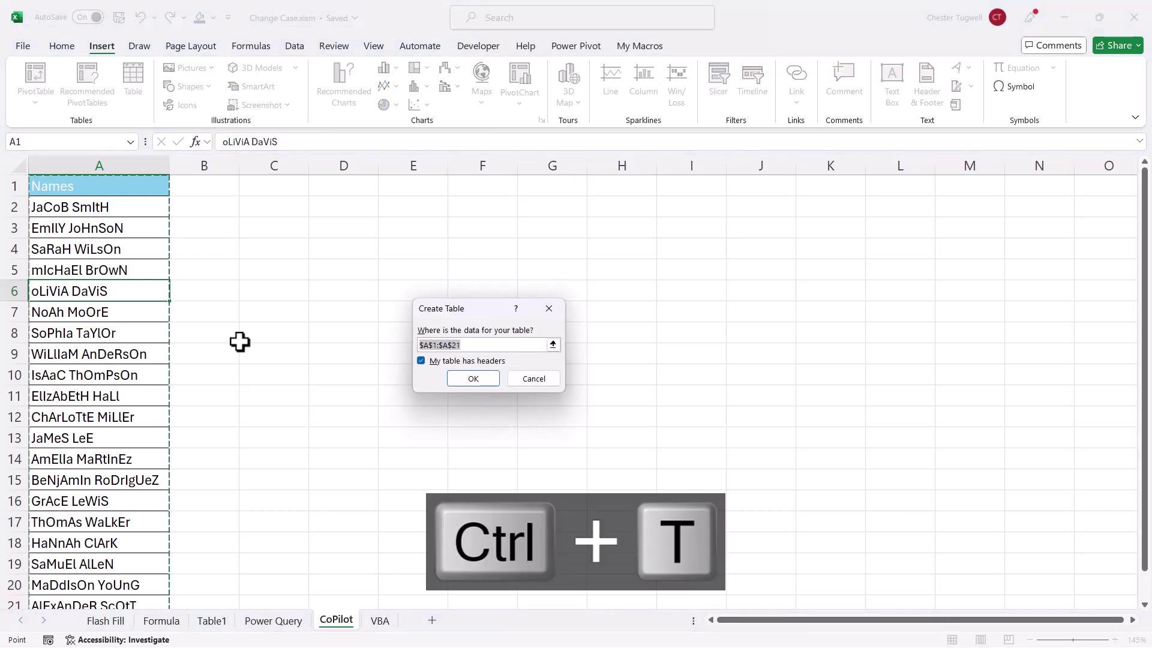
click(472, 378)
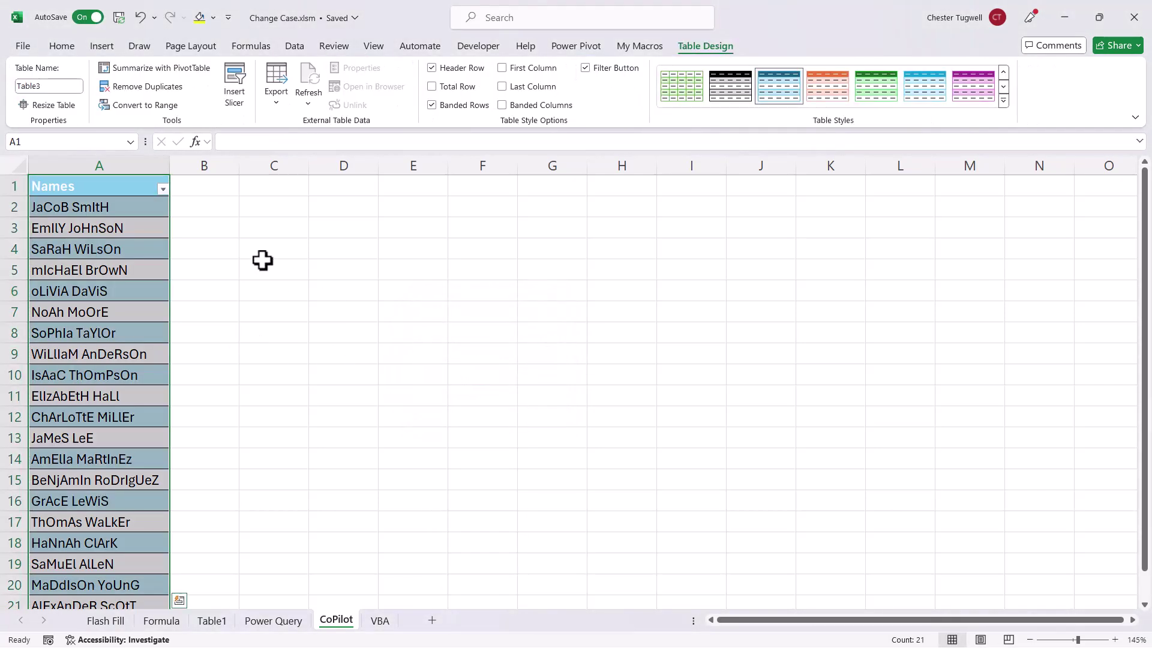
click(60, 45)
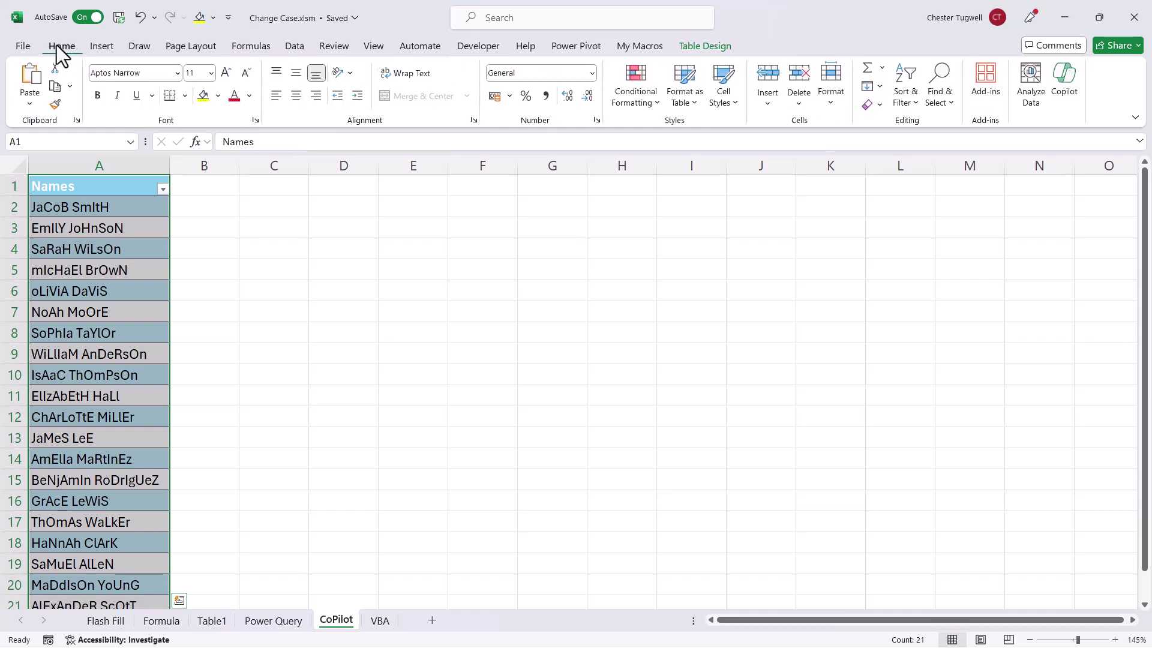
click(1067, 90)
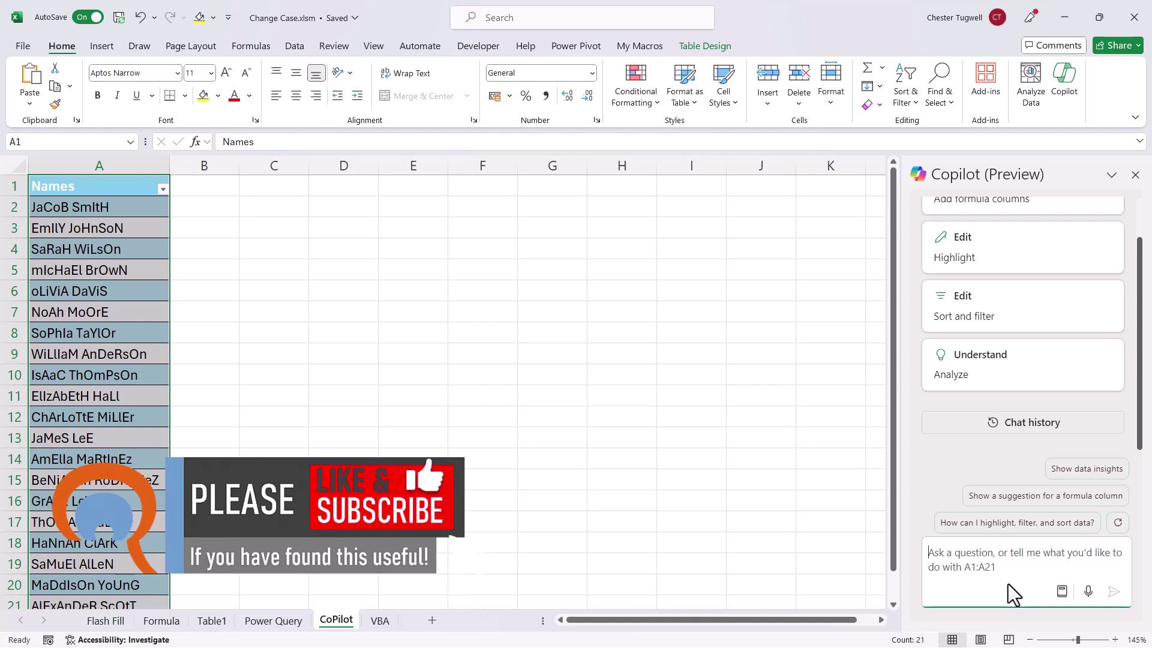
text(Co)
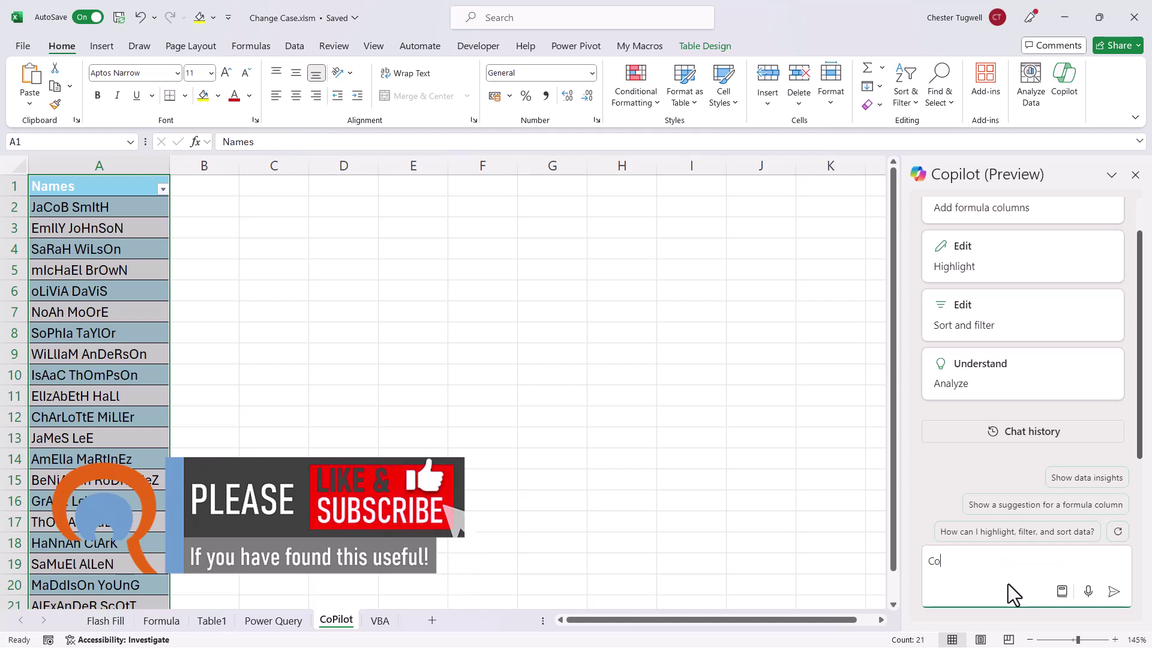
text(nvert names to upper case)
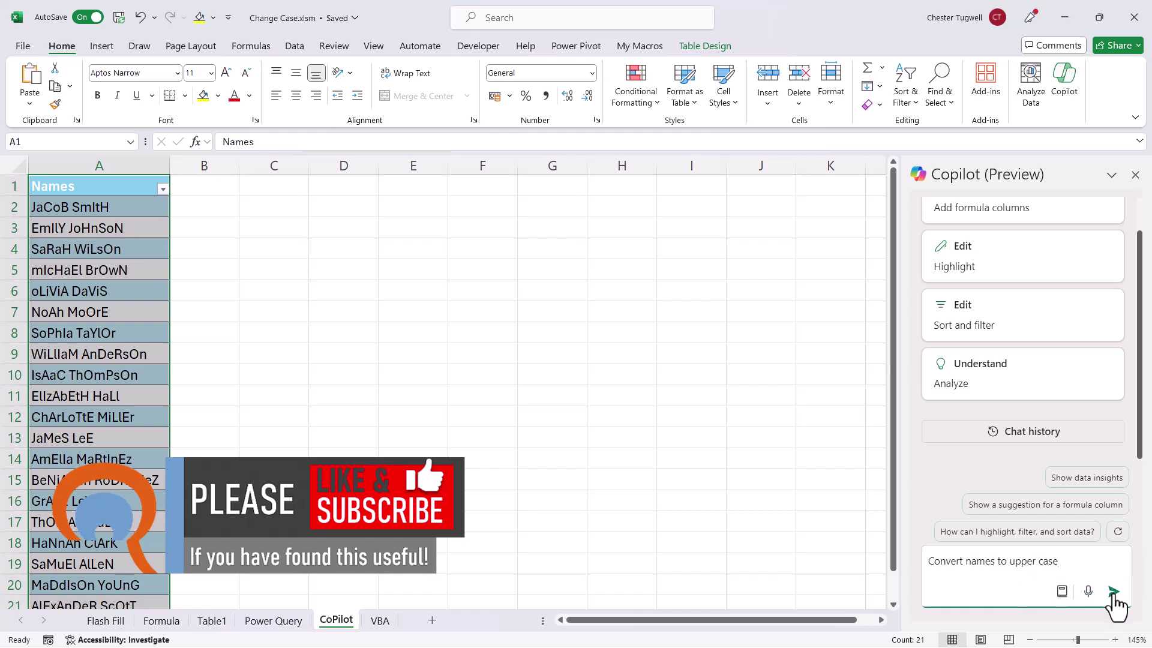
click(1113, 593)
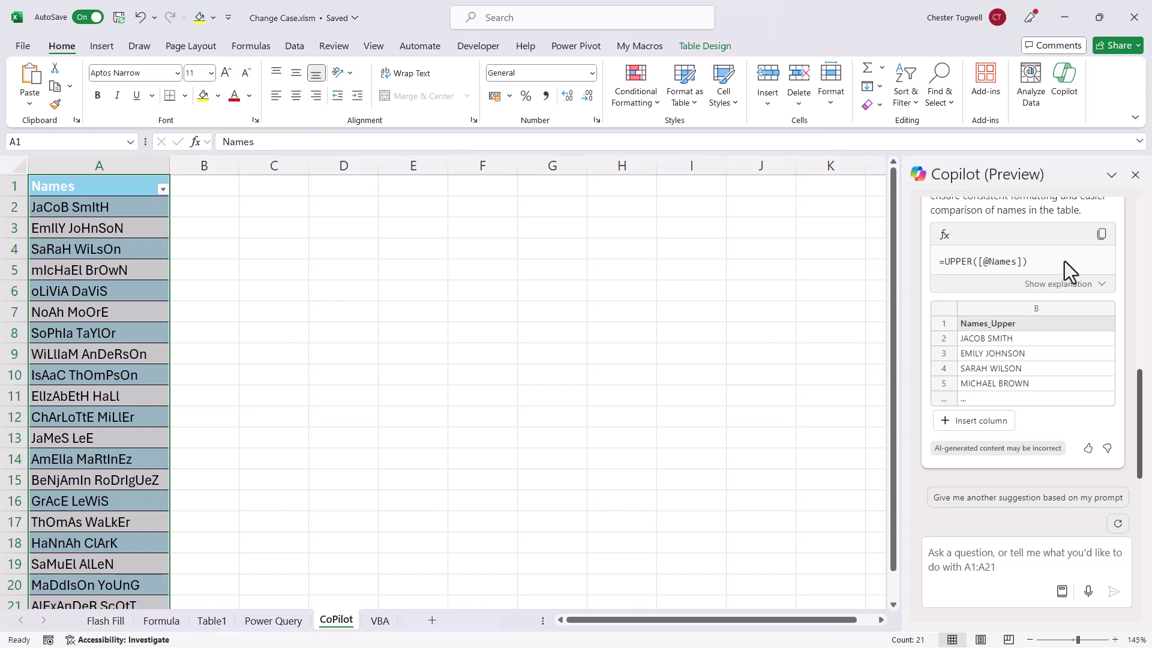
click(976, 424)
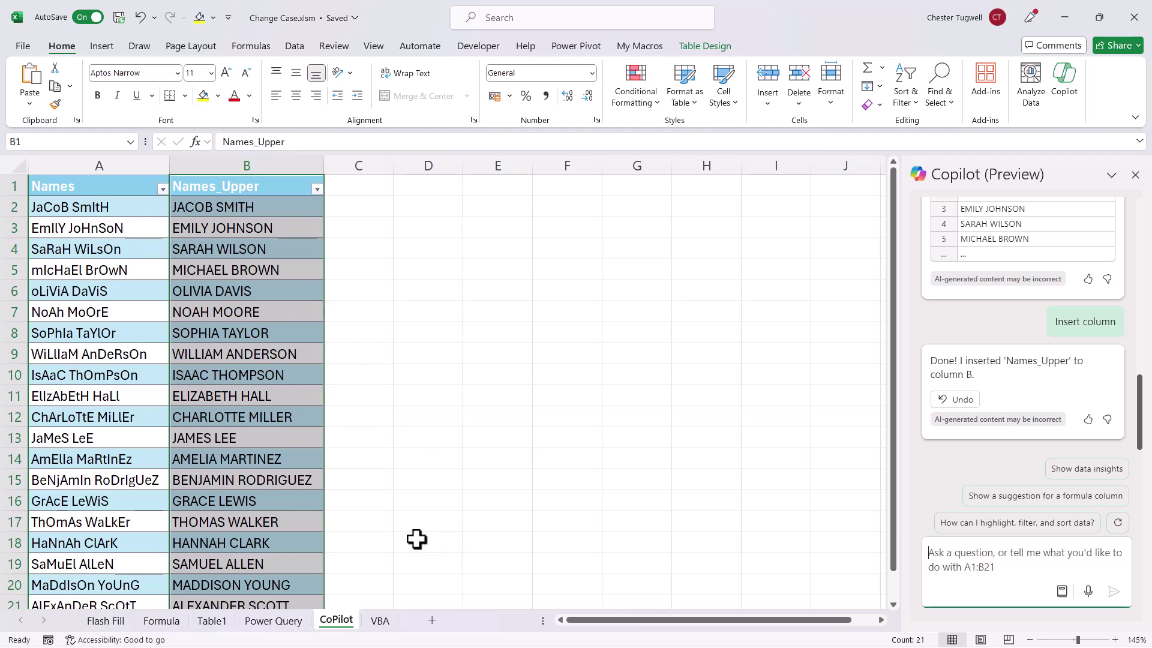
Step: Open the VBA sheet's code module in the Visual Basic editor with View Code
click(379, 621)
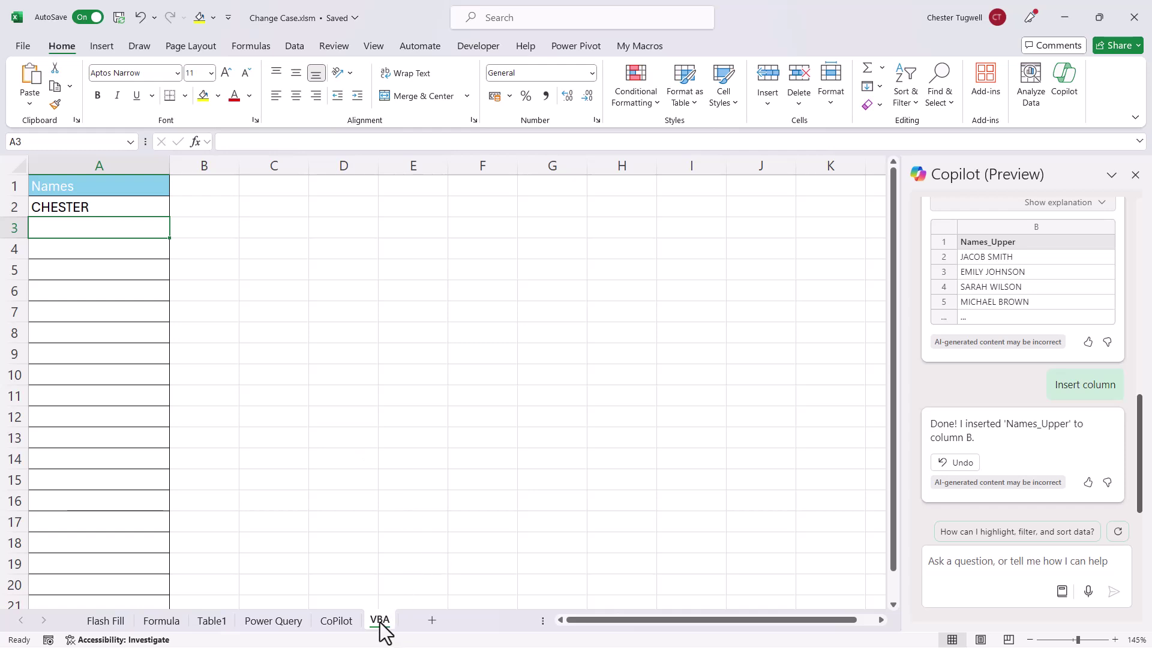
right_click(380, 624)
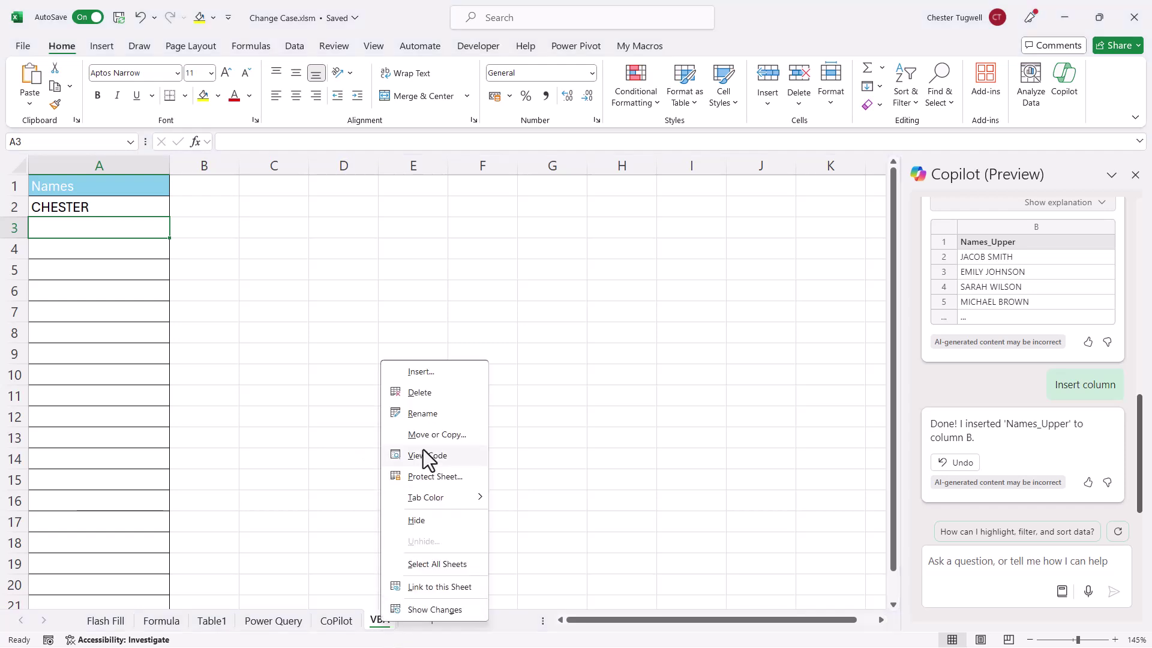
click(412, 456)
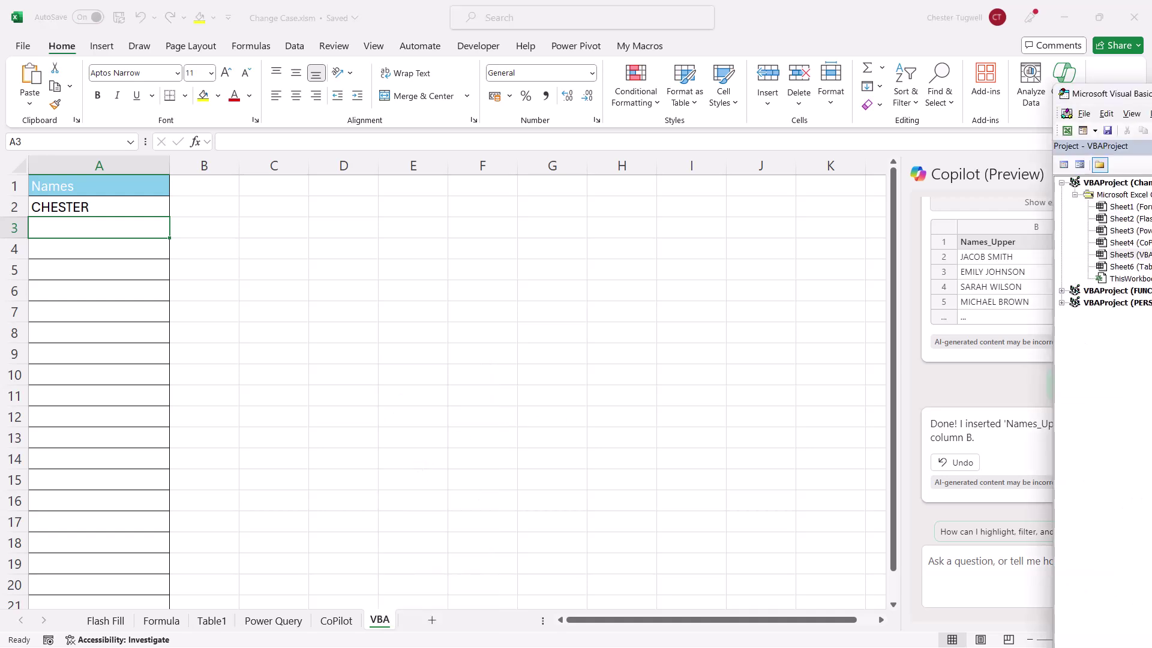
Step: Paste a UCase Worksheet_Change macro watching Range("A1:A100") into the sheet's code module
drag(1110, 93, 531, 41)
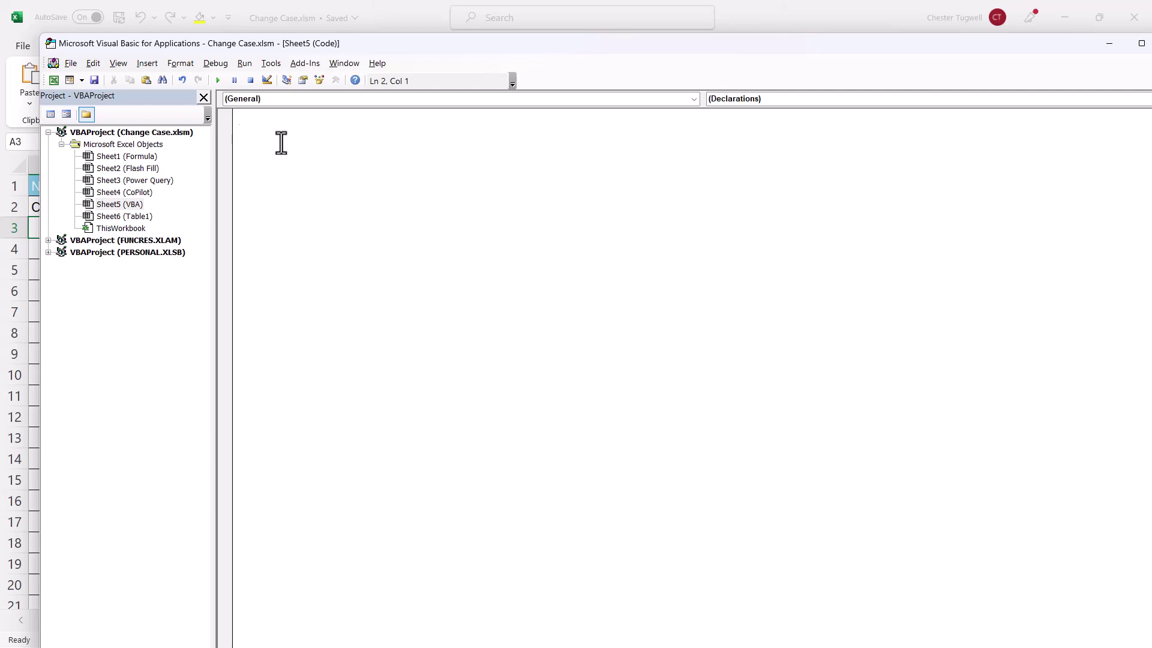
text(Private Sub Worksheet_Change(ByVal Target As Range)     Application.EnableEvents = False      If Not Application.Intersect(Target, Range("A1:A100")) Is Nothing Then         Target(1).Value = UCase(Target(1).Value)     End If     Application.EnableEvents = True  End Sub)
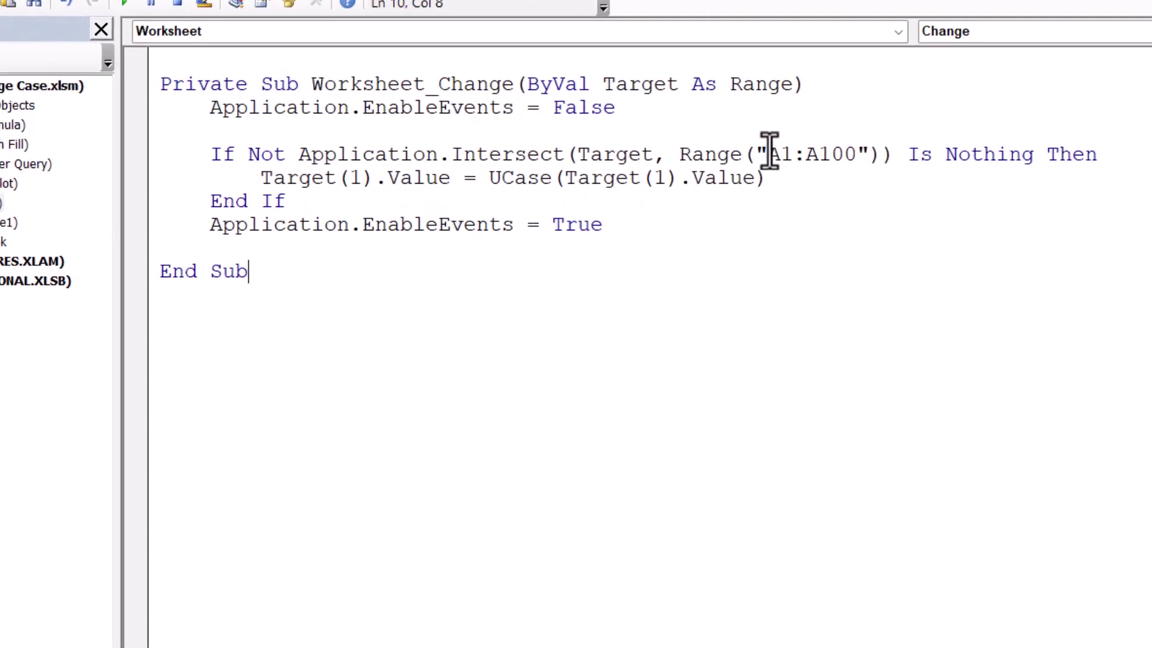
drag(767, 154, 854, 150)
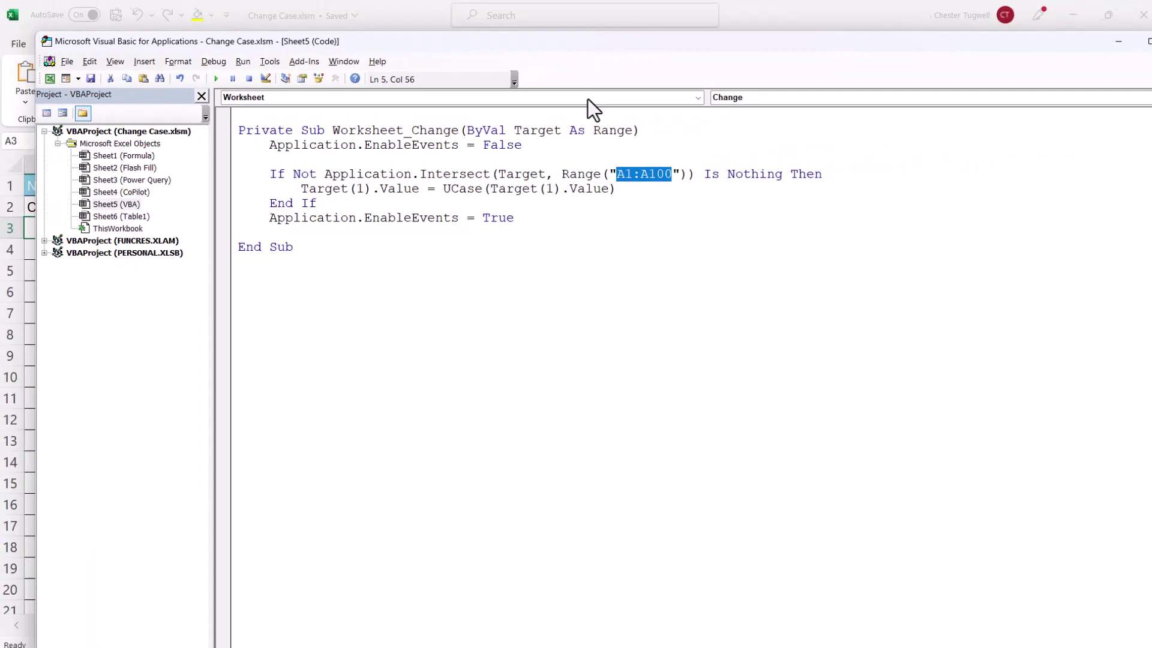
drag(664, 45, 512, 102)
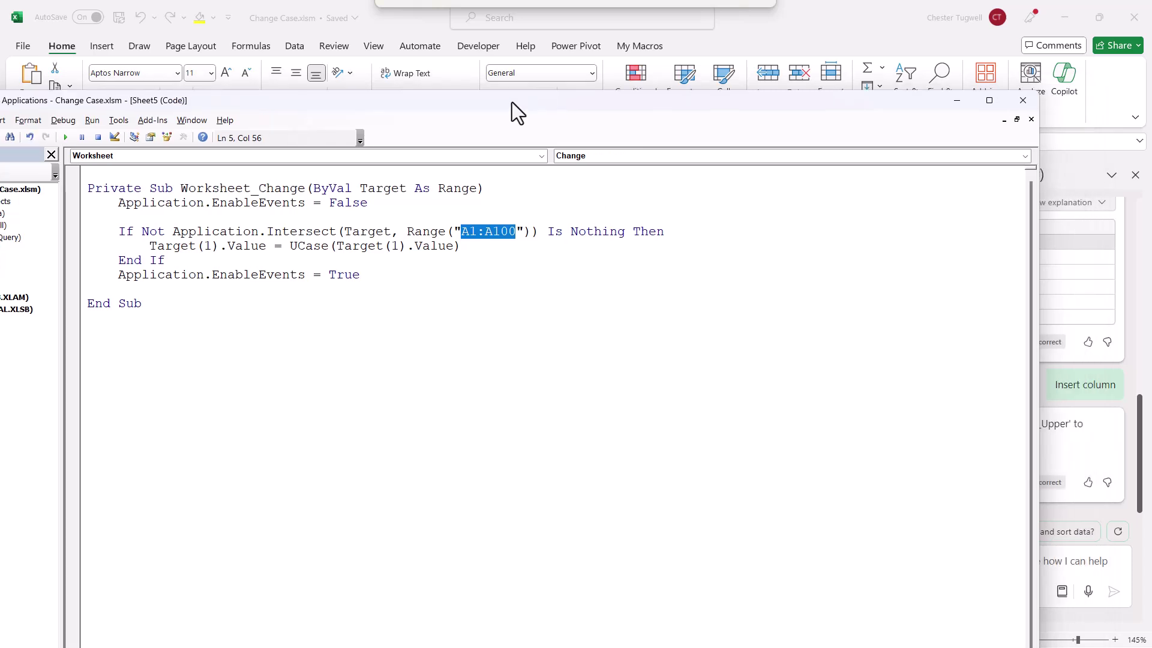
Step: Close the editor and enter a lowercase first name in A3, which the macro uppercases
click(1024, 100)
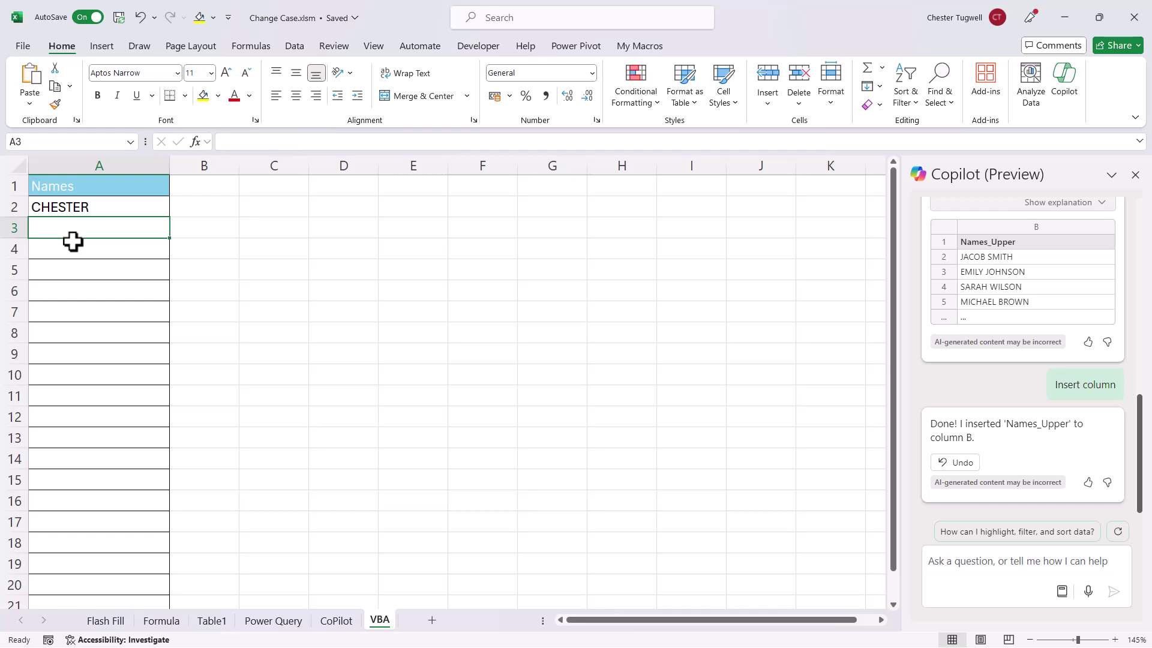
text(paul)
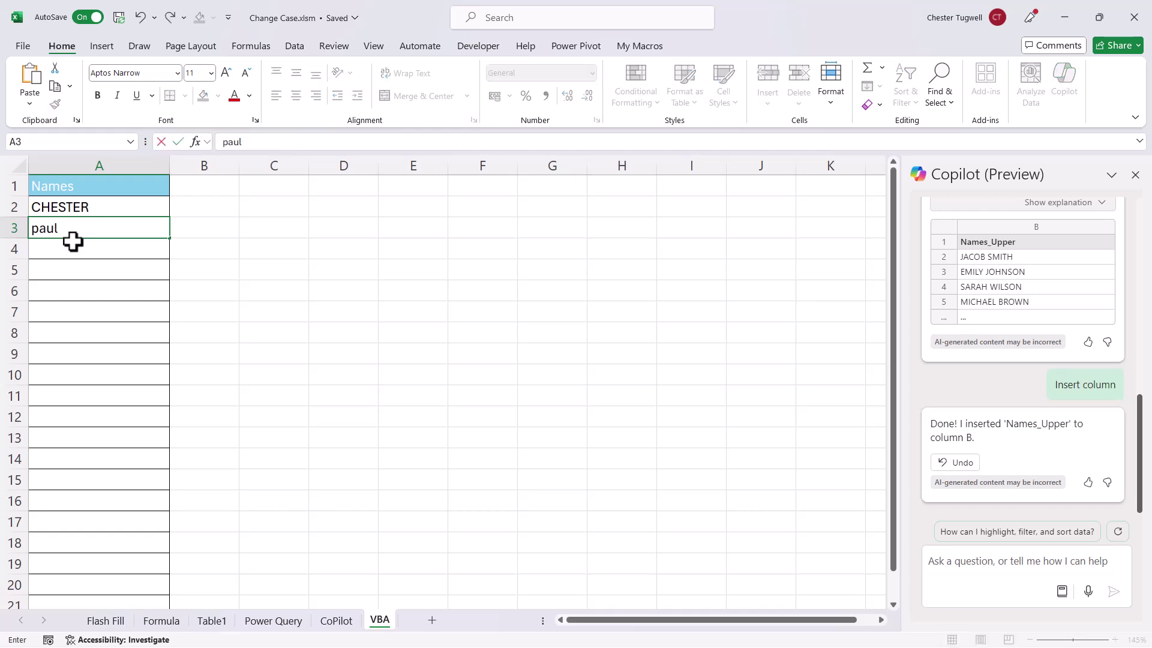
key(Return)
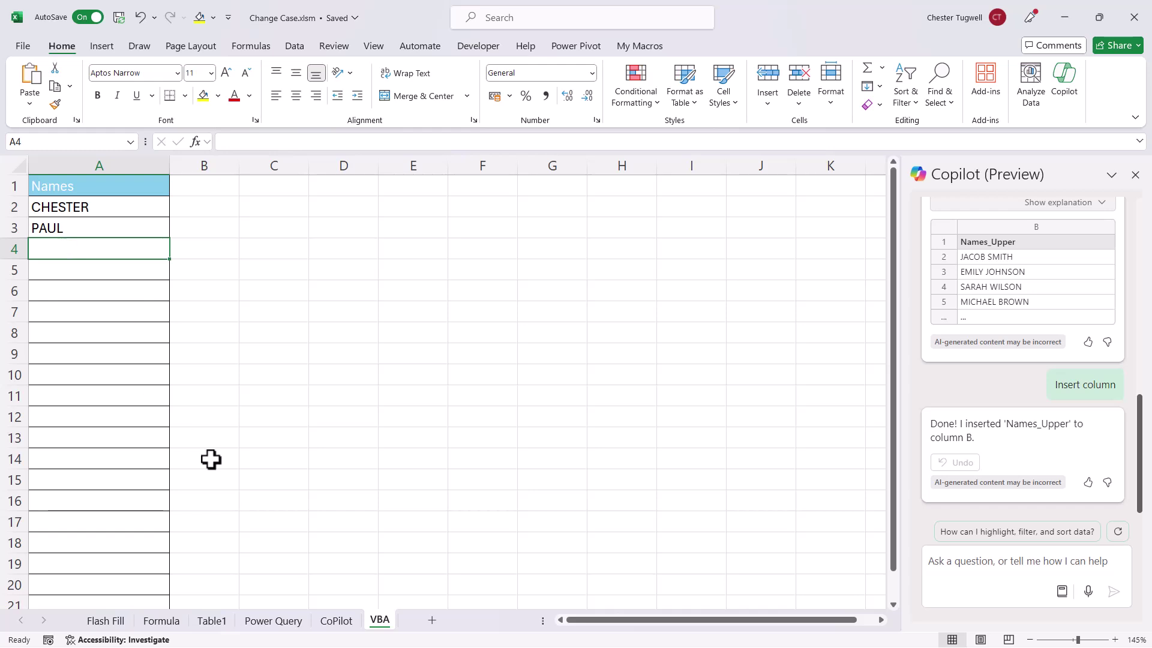
Step: Change the VBA sheet's macro from UCase to LCase and close the editor
right_click(379, 620)
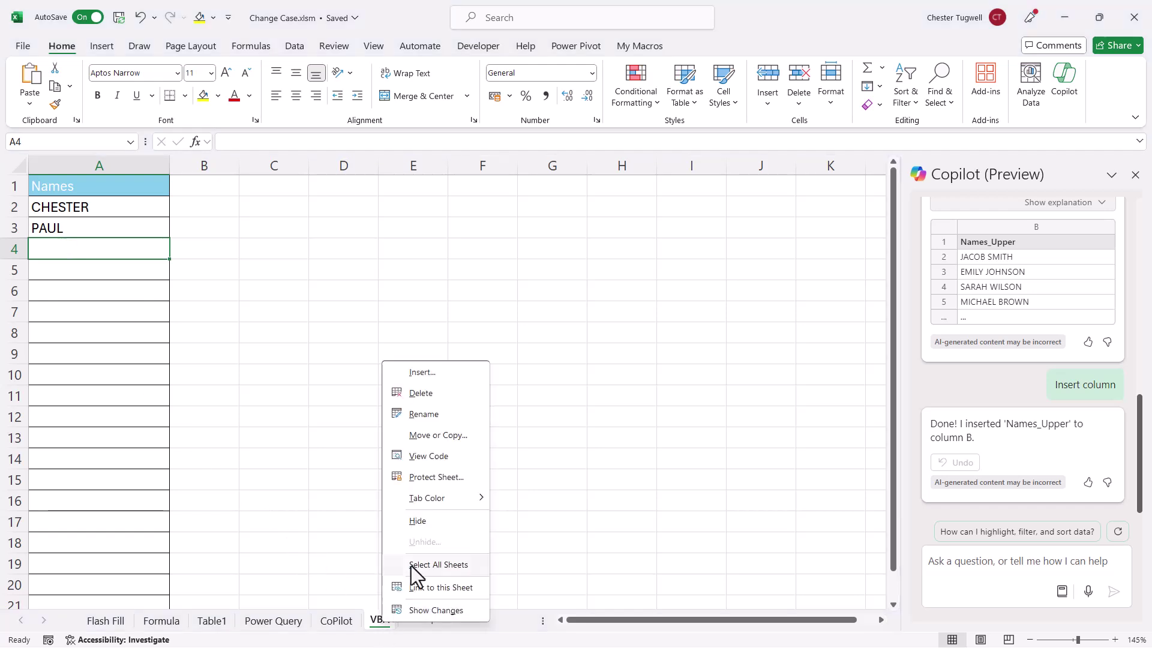
click(433, 455)
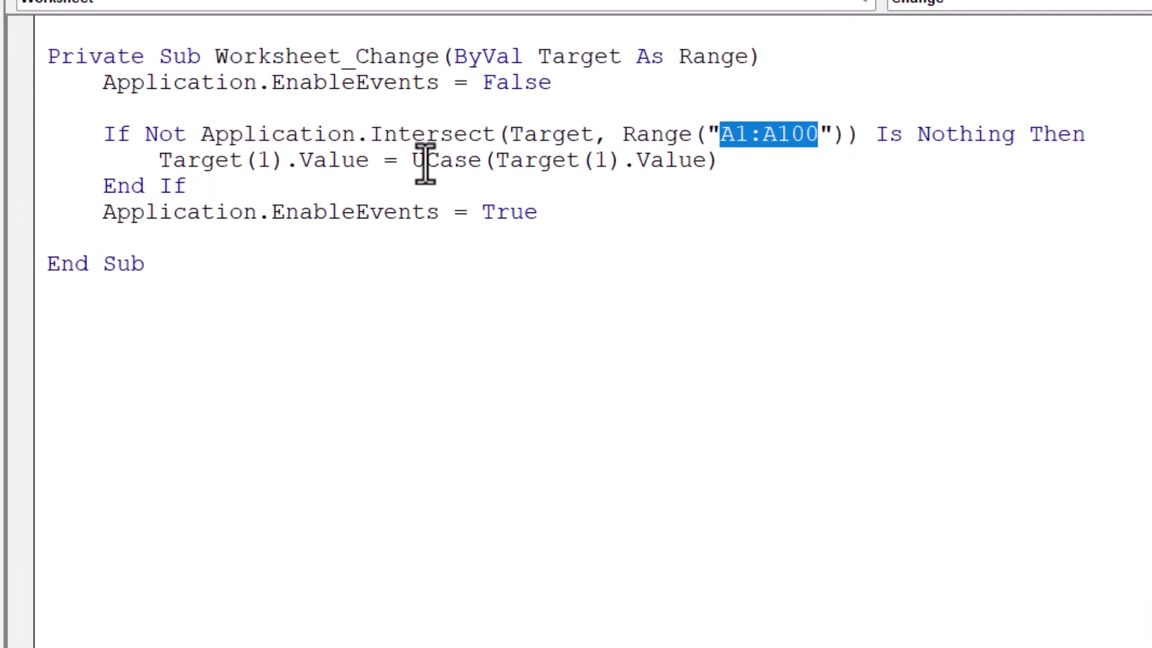
drag(425, 161, 409, 161)
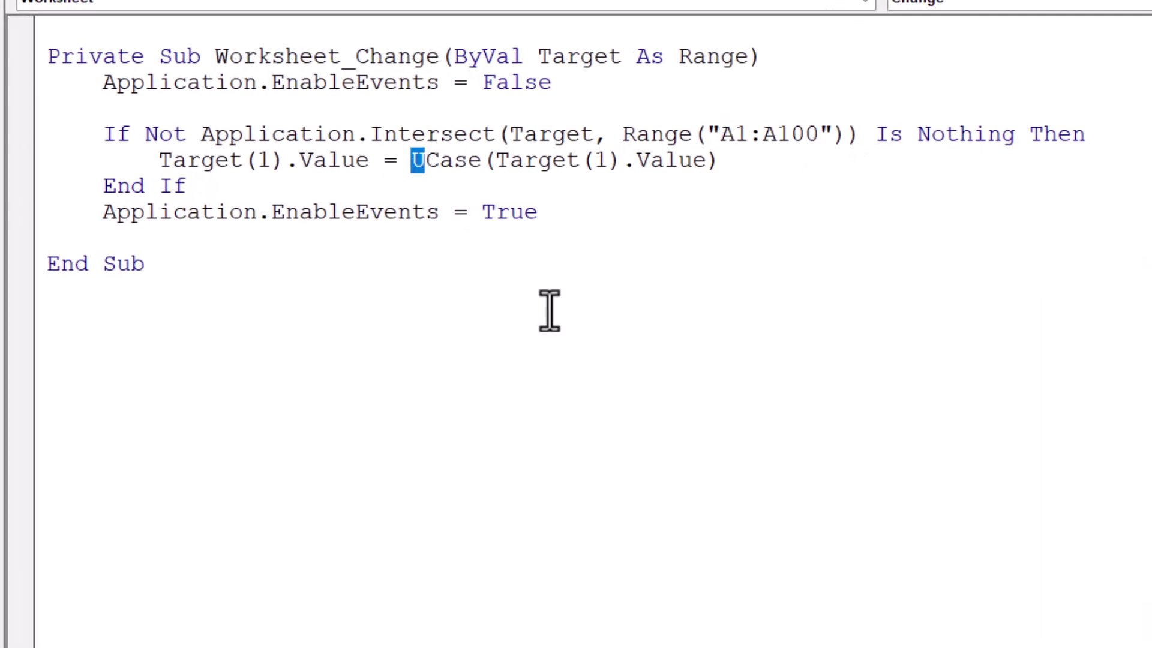
text(L)
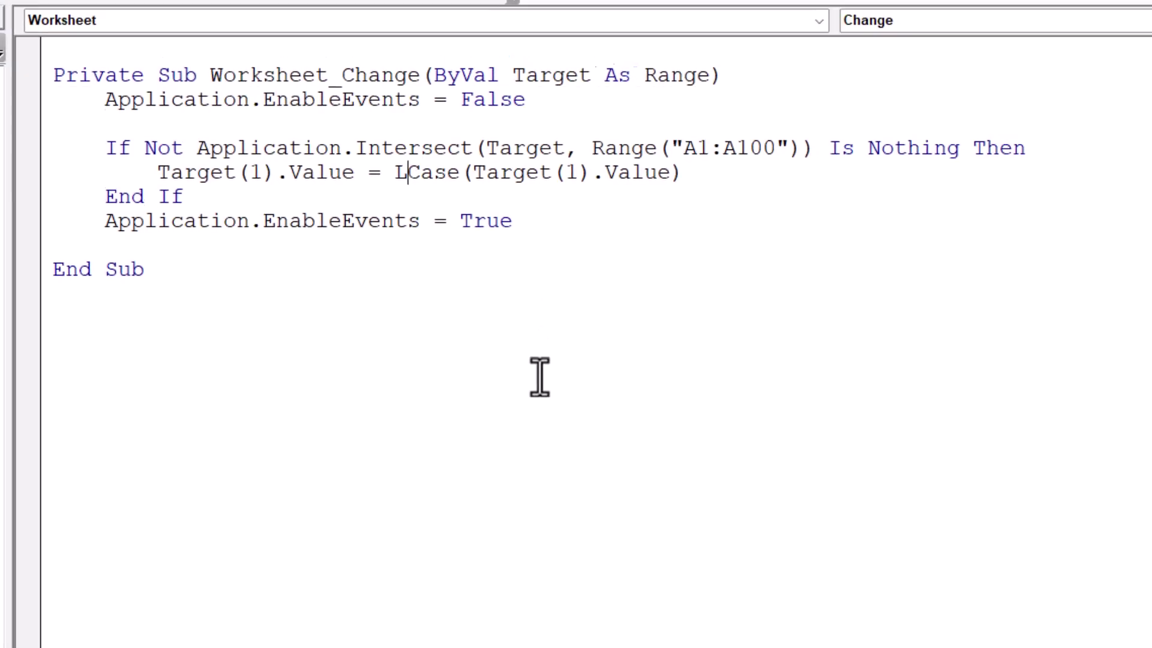
click(534, 384)
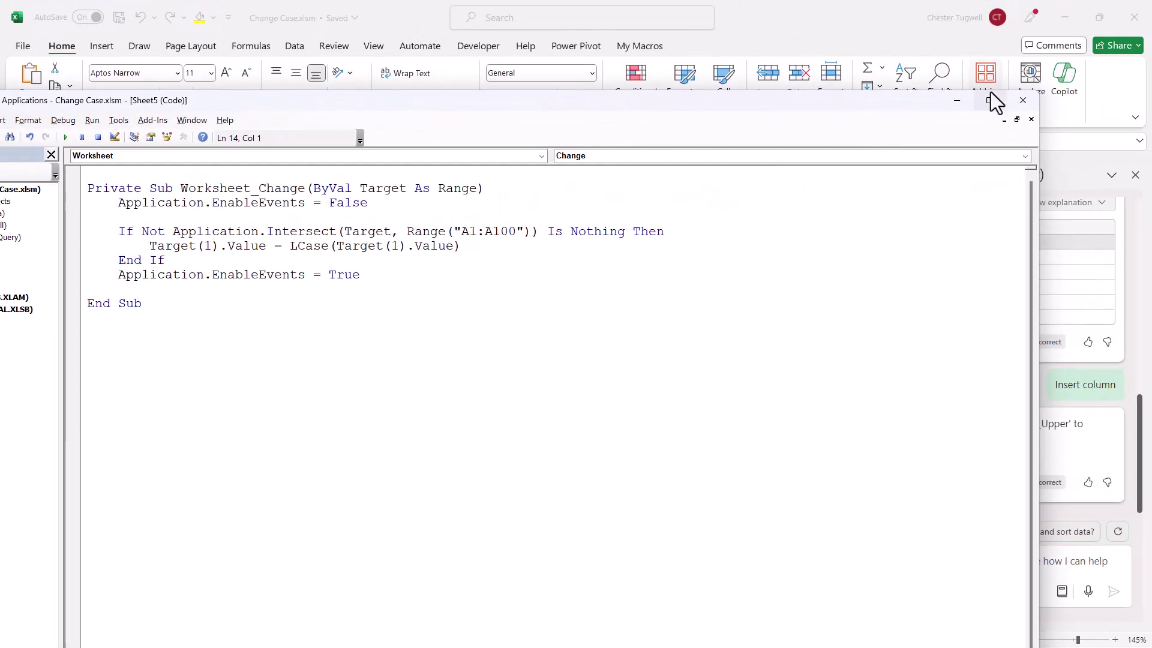
click(1020, 98)
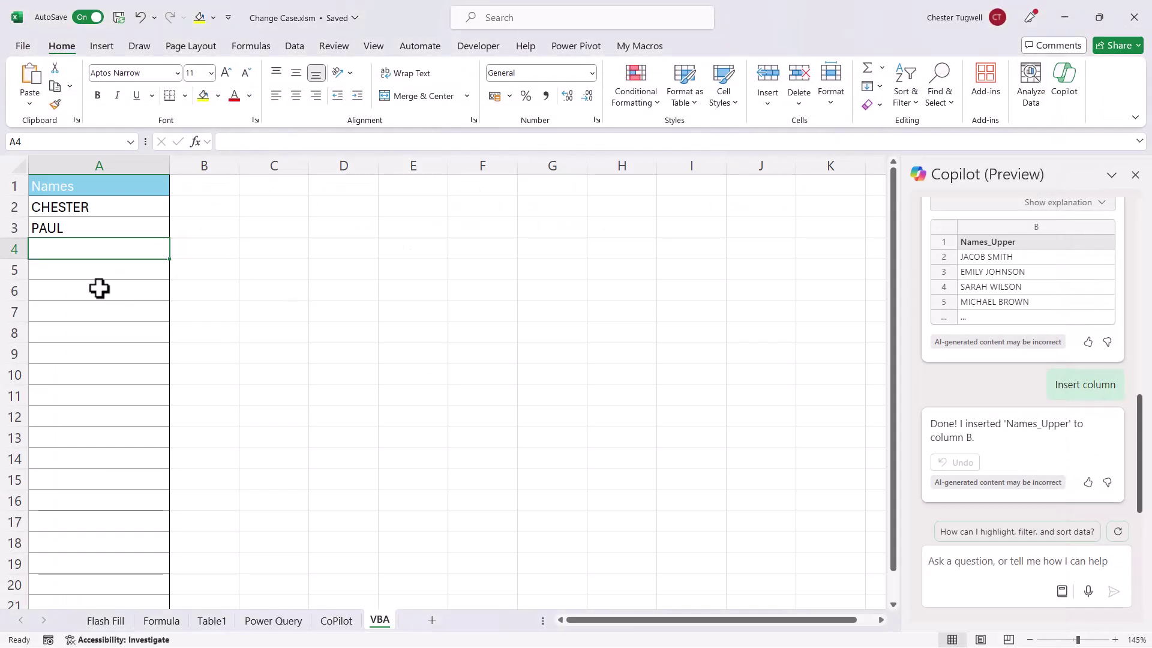
Step: Enter a capitalised first name in A4 so the macro stores it in lowercase
text(JIM)
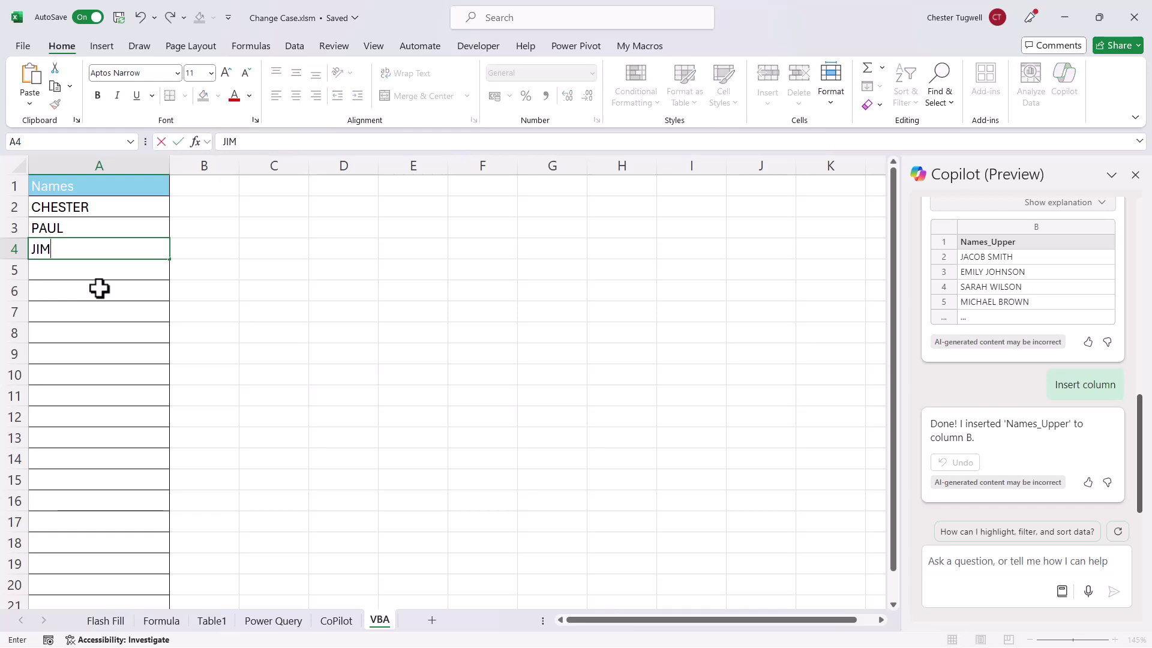
key(Return)
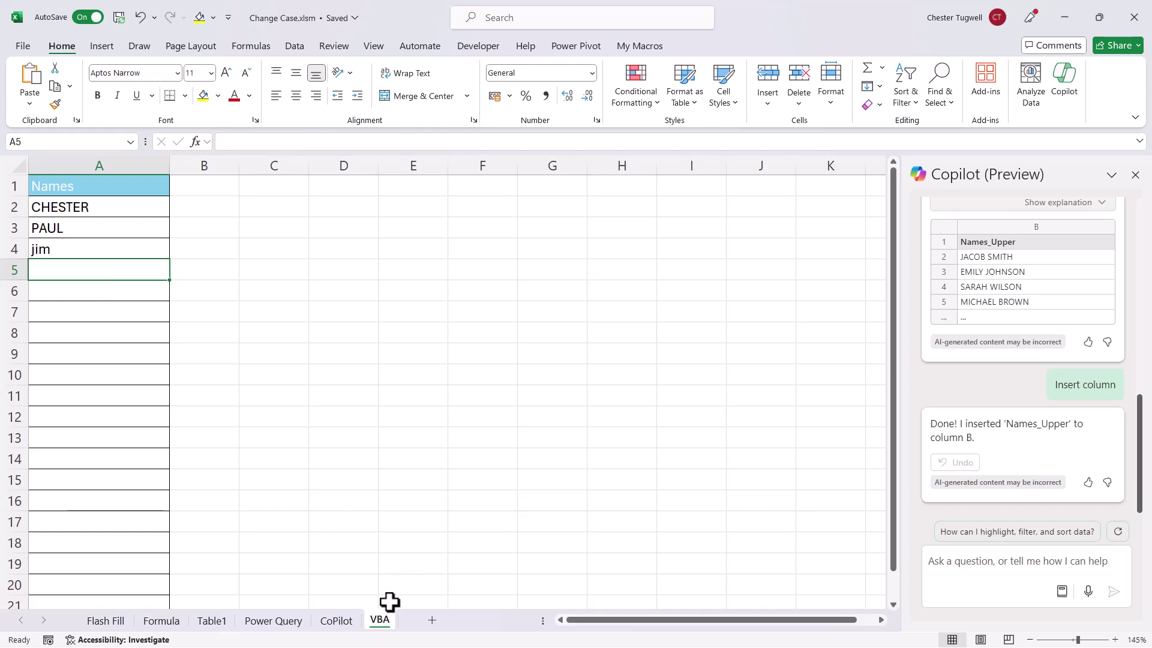
Step: Replace LCase with Application.WorksheetFunction.Proper in the VBA sheet's Worksheet_Change macro
right_click(380, 621)
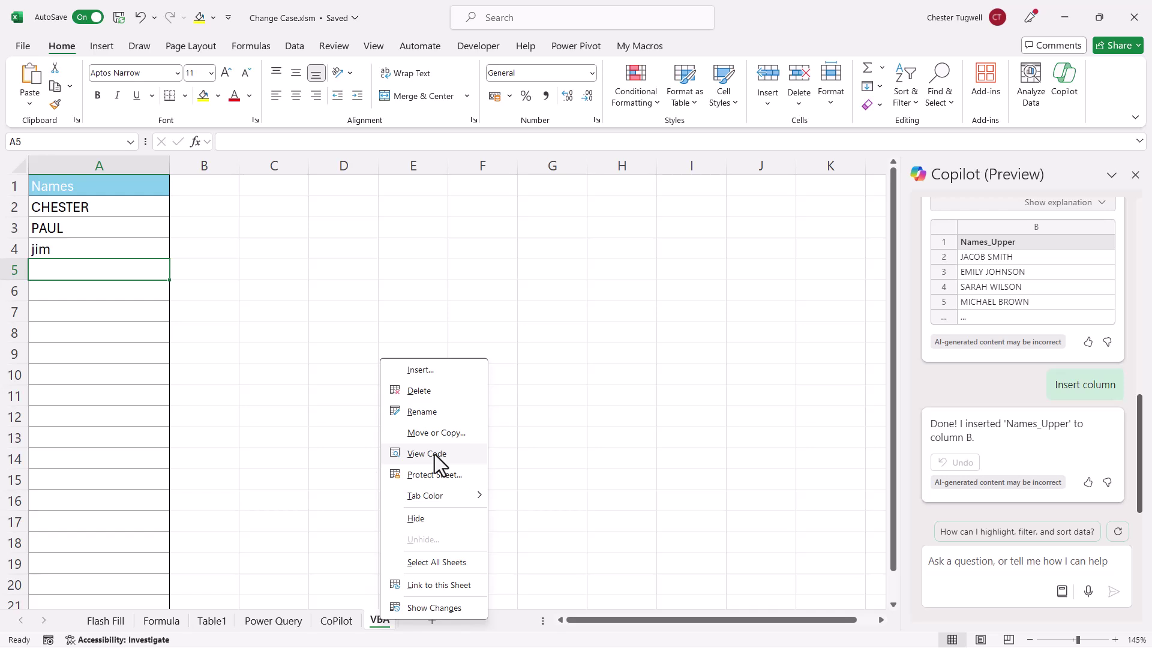
click(426, 453)
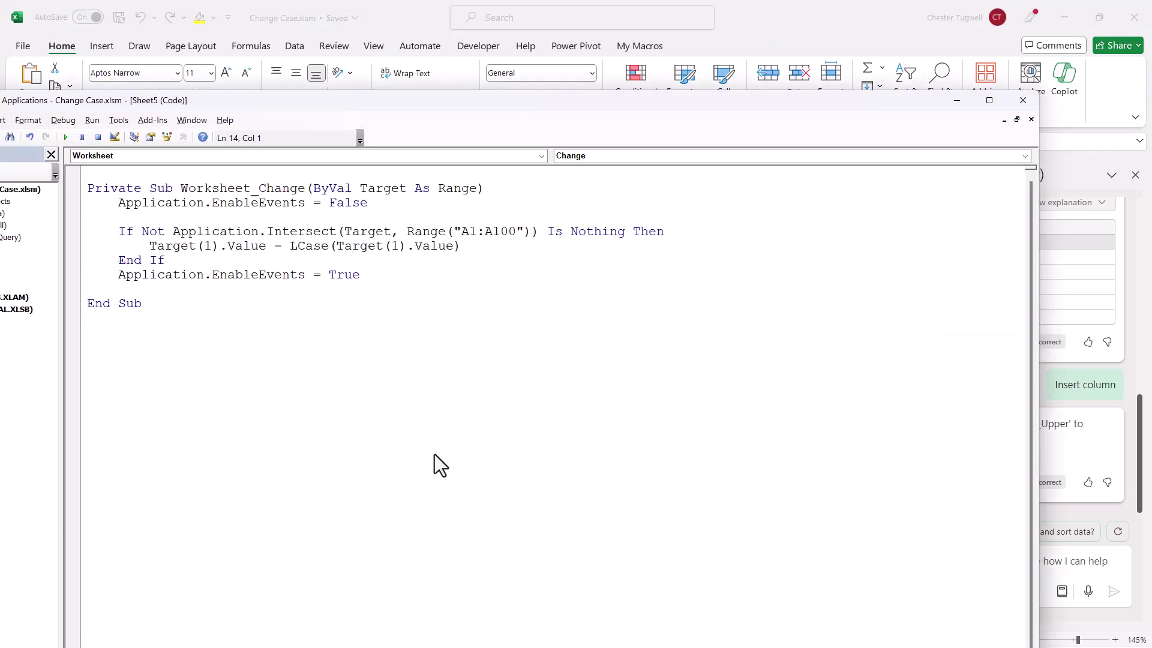
drag(290, 246, 327, 247)
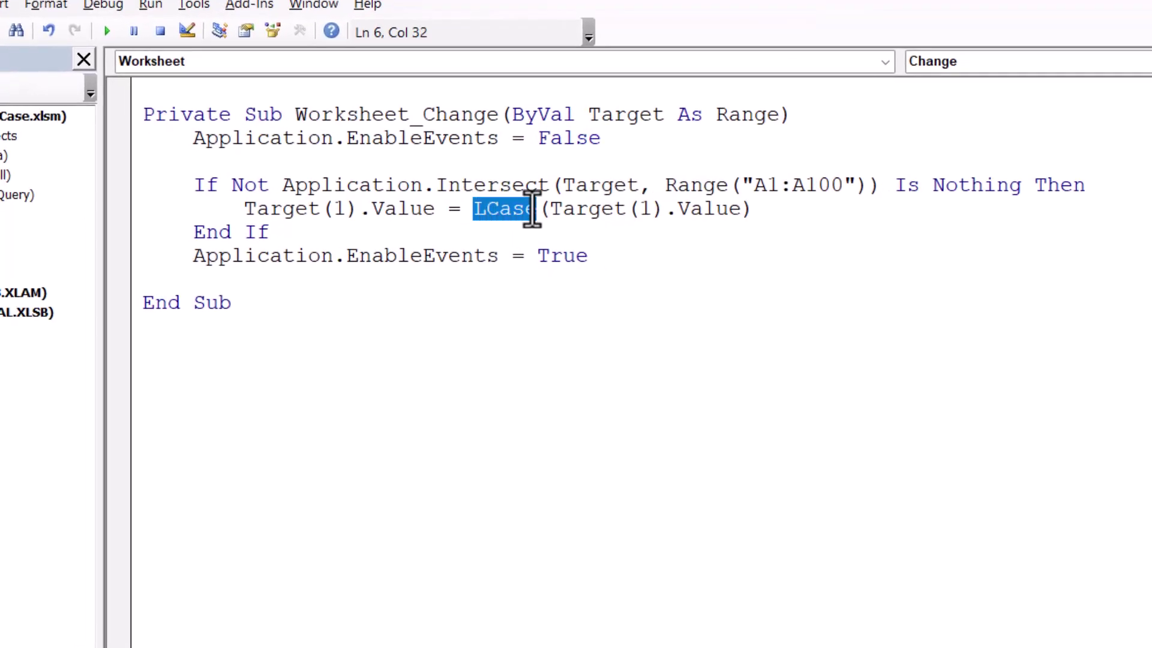
text(Application.WorksheetFunction.Proper)
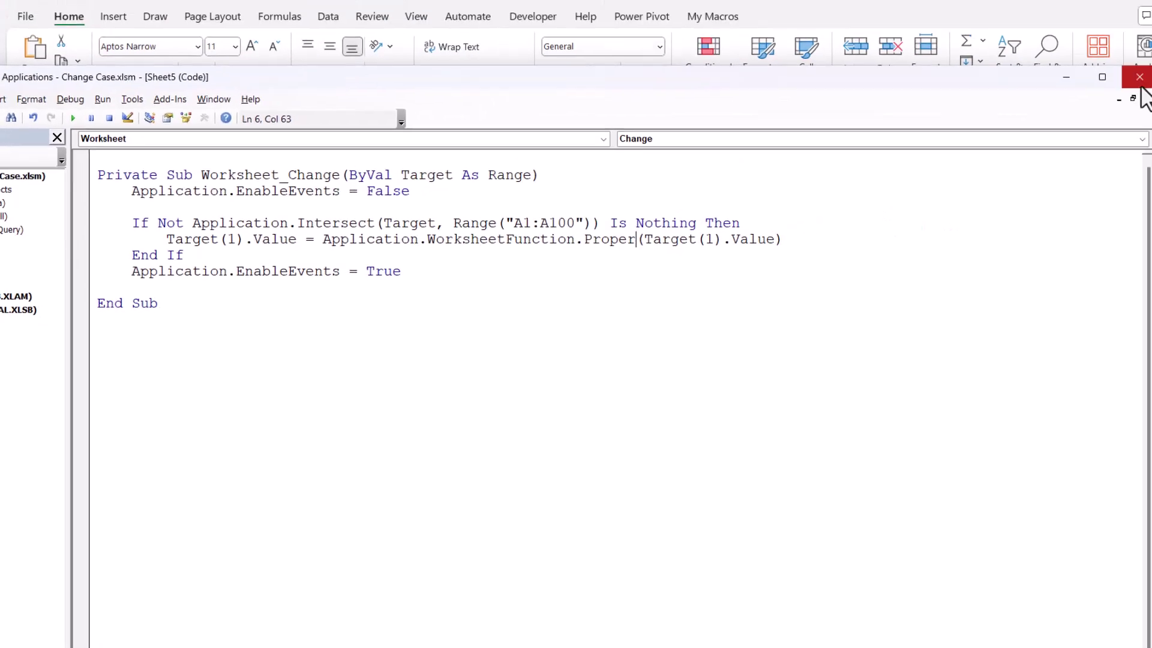
Step: Close the editor and enter a lowercase full name in A5, which the macro converts to proper case
click(1140, 79)
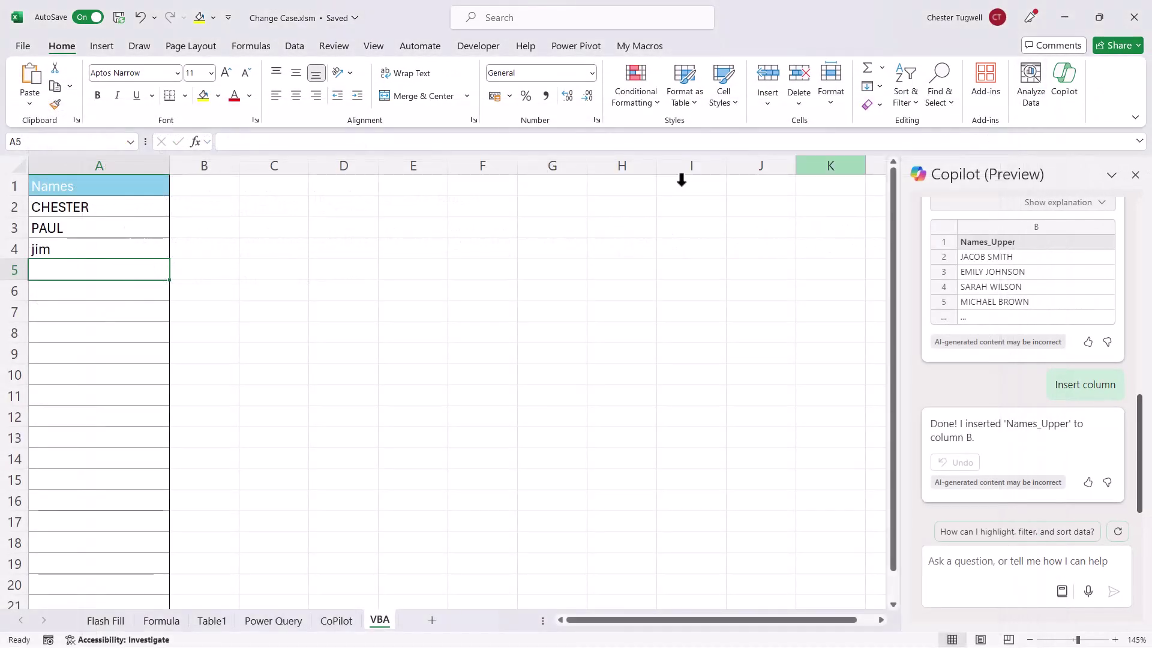
text(ches)
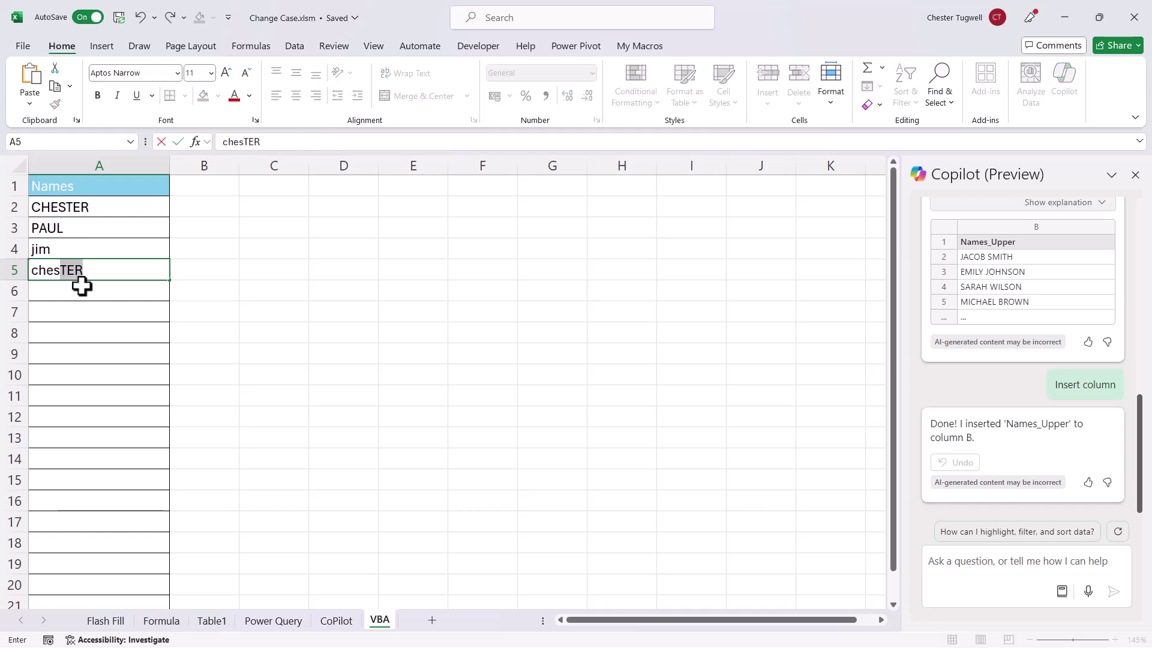
text(ter tugwell)
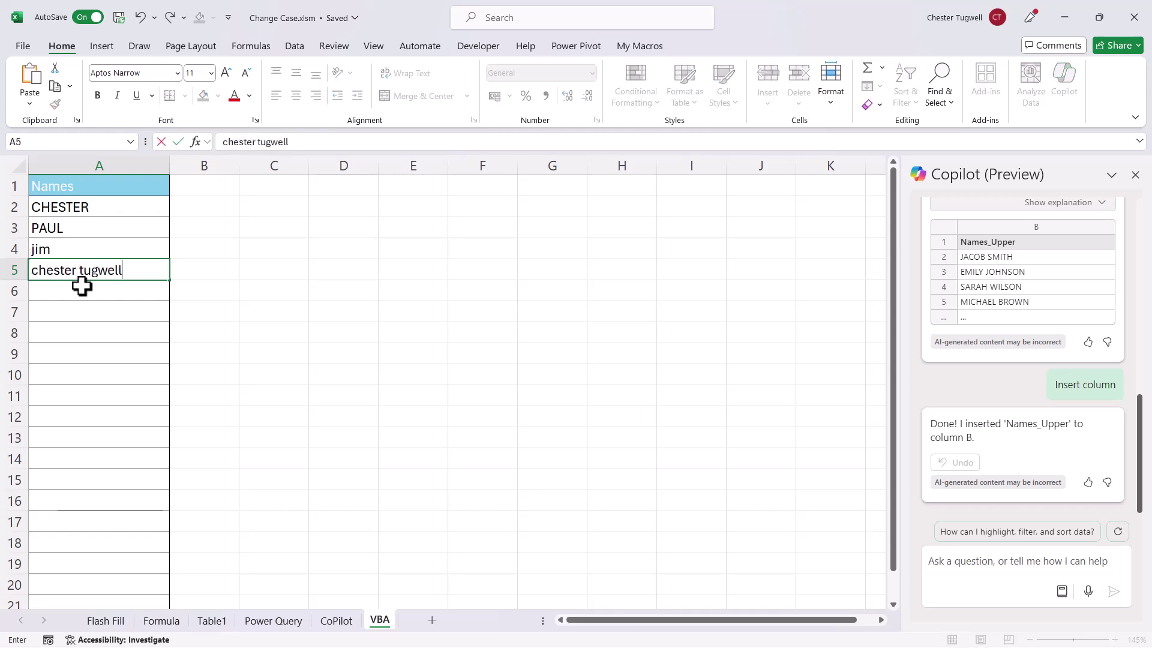
key(Return)
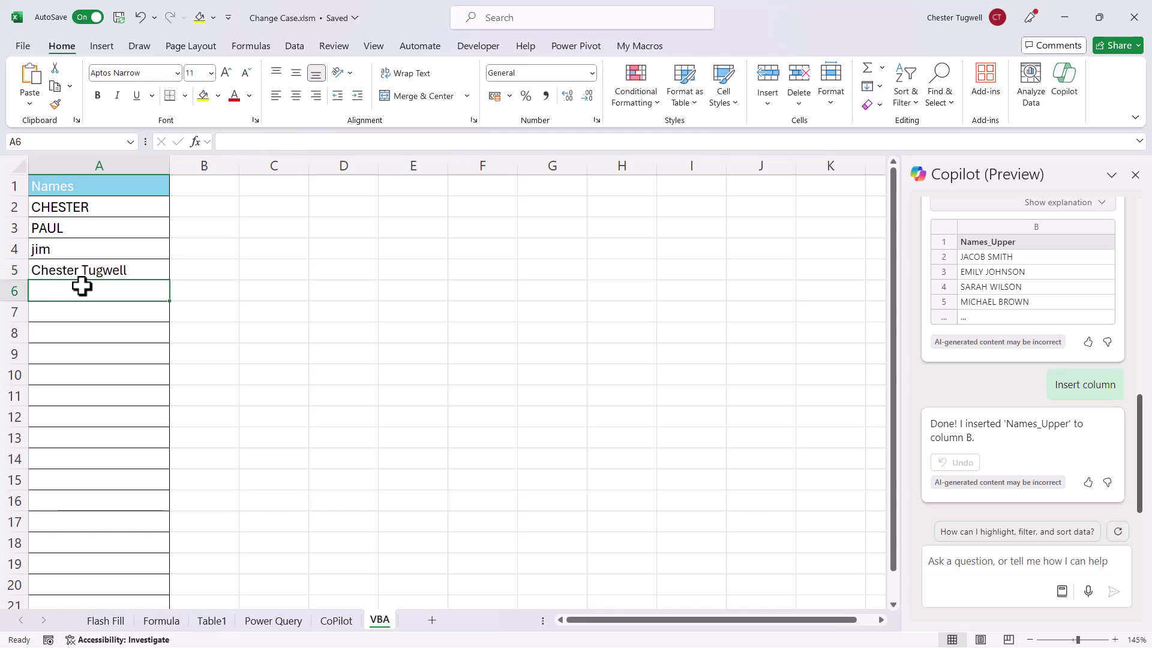